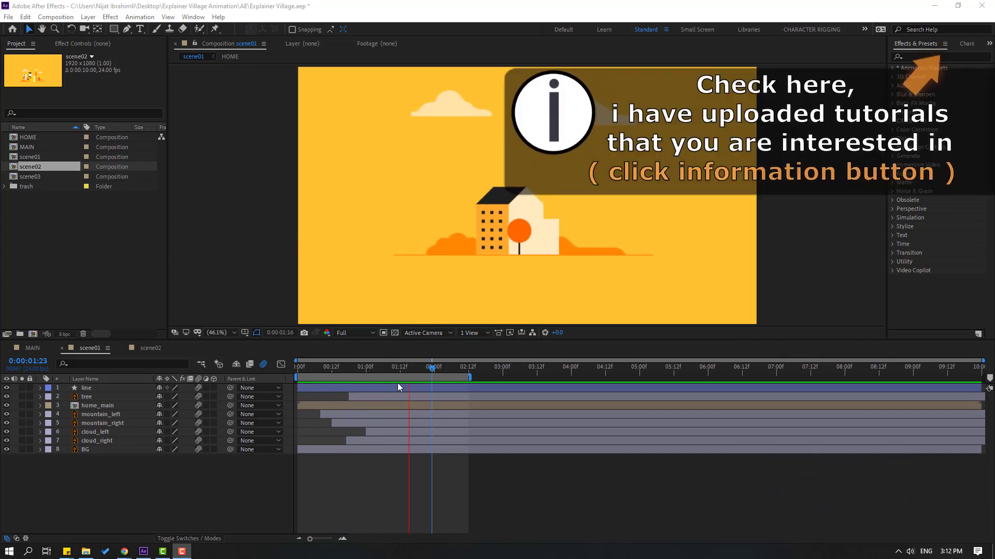
# Step: At about 1:07, add a null object layer to scene01
pyautogui.click(373, 377)
pyautogui.moveTo(373, 378); pyautogui.dragTo(385, 376)
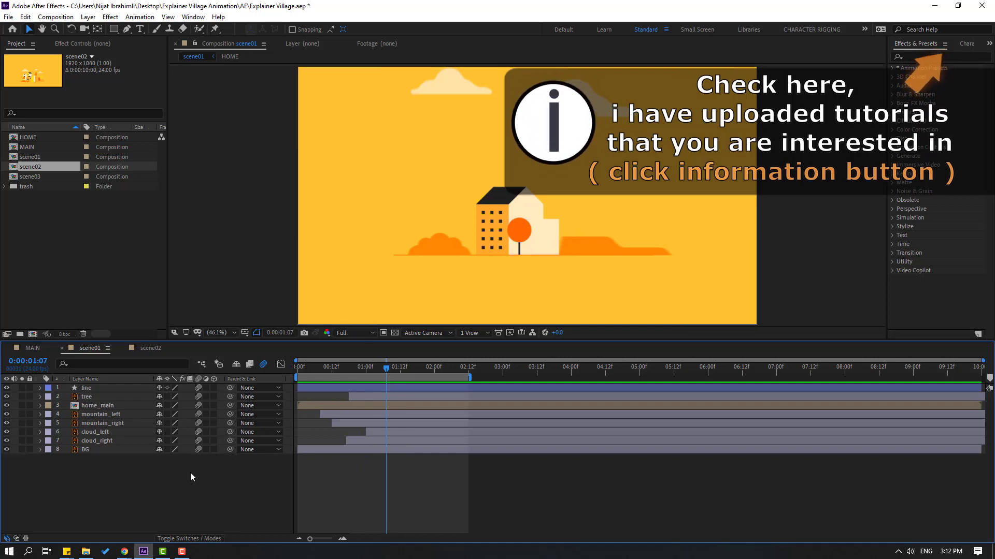
pyautogui.rightClick(103, 494)
pyautogui.moveTo(166, 382)
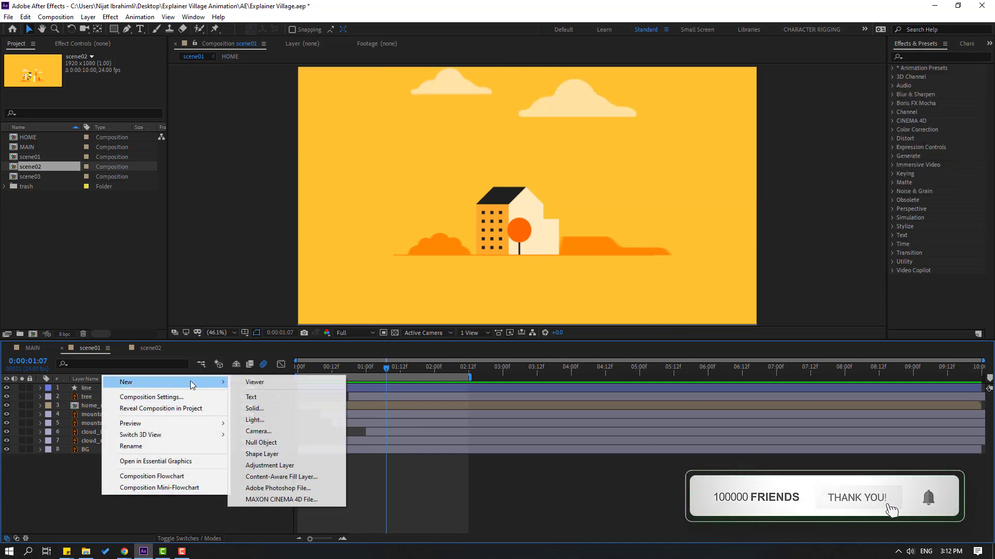
pyautogui.click(261, 442)
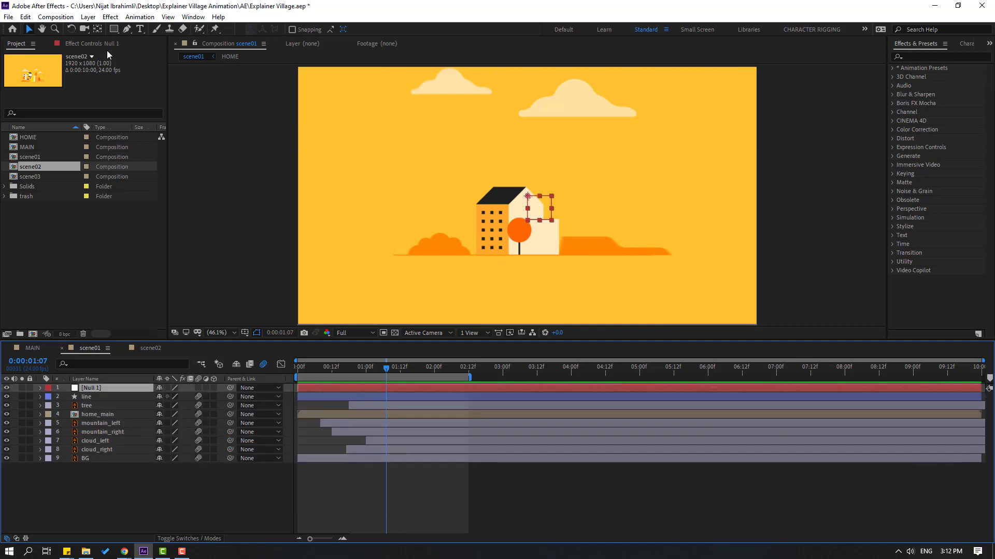
pyautogui.click(97, 29)
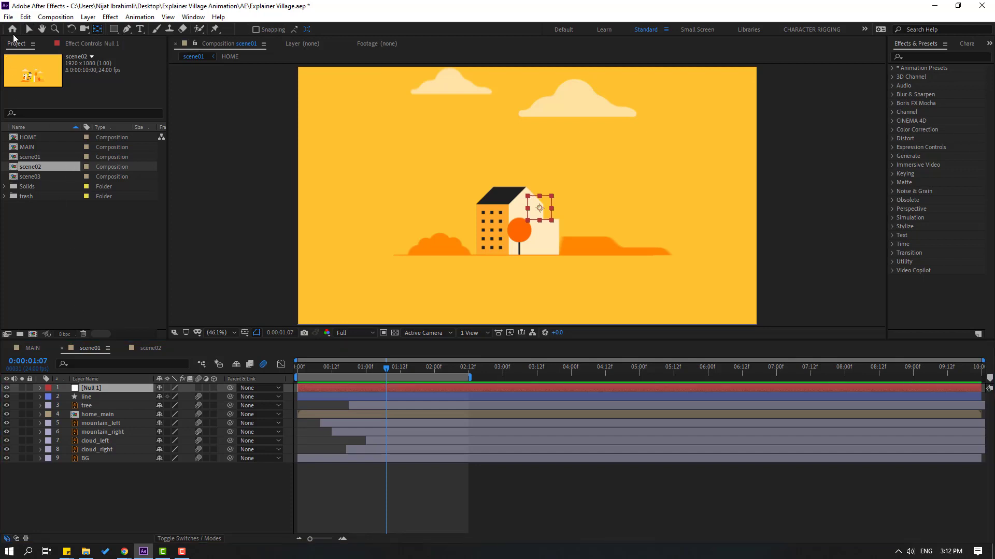
pyautogui.click(29, 29)
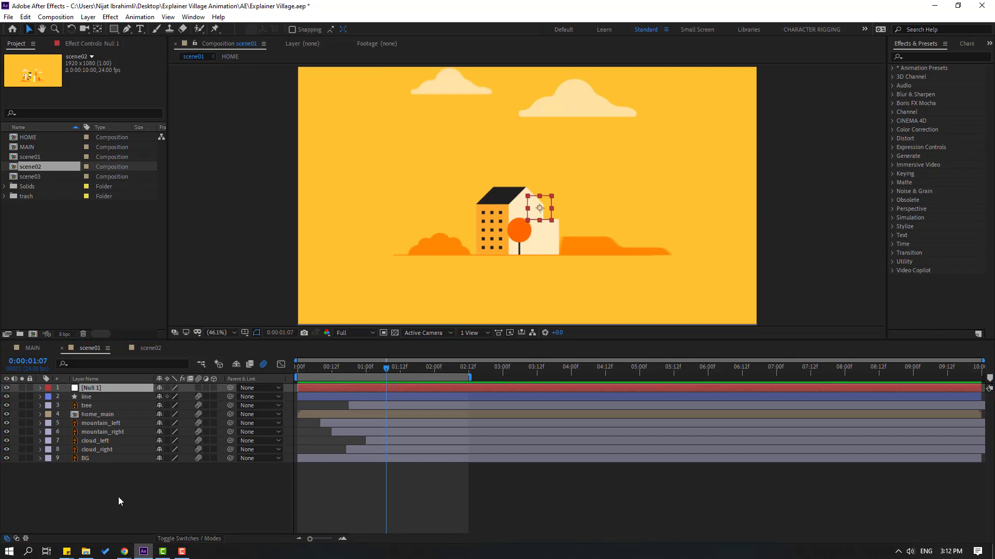
# Step: Parent the layers line through cloud_right to the null and rename it Camera
pyautogui.click(95, 450)
pyautogui.keyDown('shift'); pyautogui.click(88, 397); pyautogui.keyUp('shift')
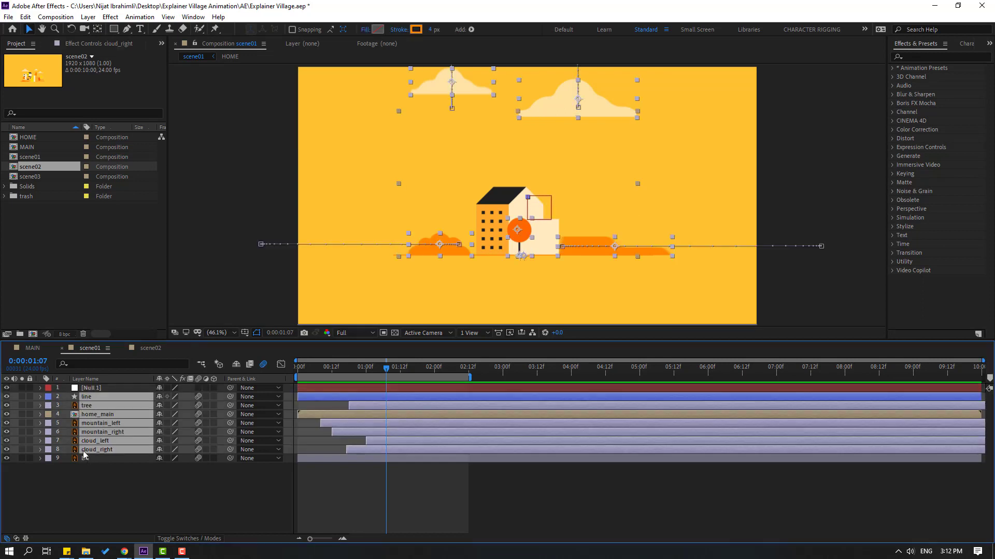
pyautogui.moveTo(231, 399); pyautogui.dragTo(94, 389)
pyautogui.click(97, 393)
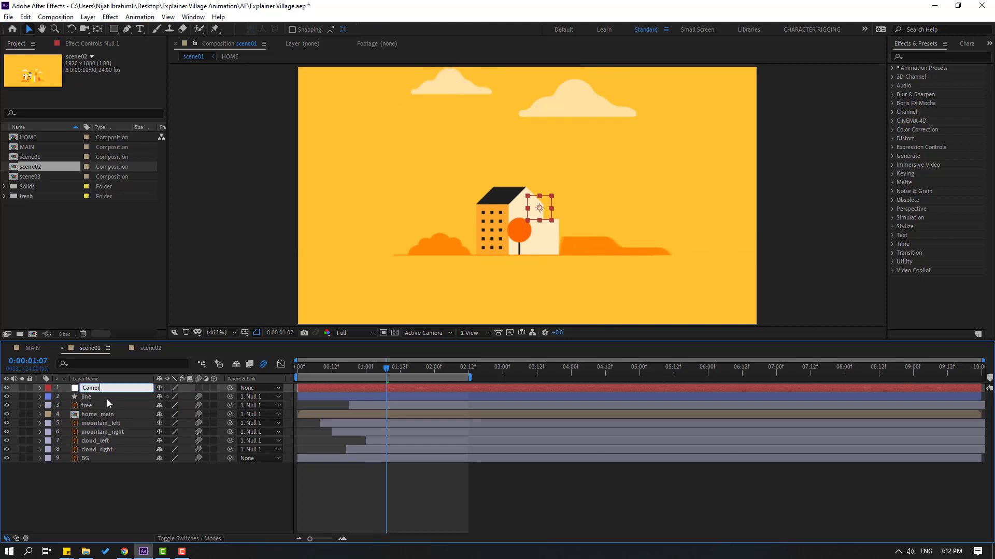
pyautogui.write('a')
pyautogui.press('Return')
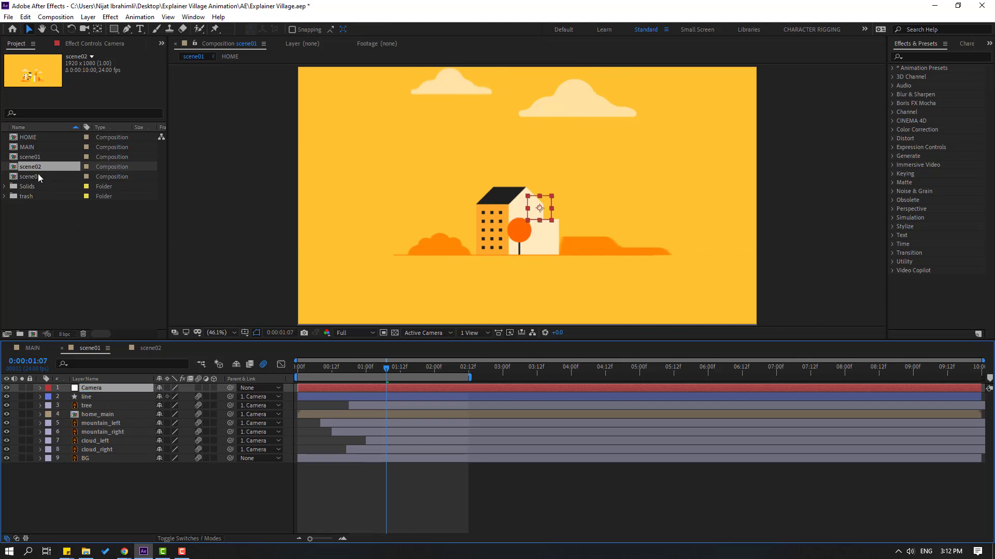
# Step: Add the scene02 composition into scene01 and hide its BG layer inside the precomp
pyautogui.moveTo(35, 169); pyautogui.dragTo(108, 407)
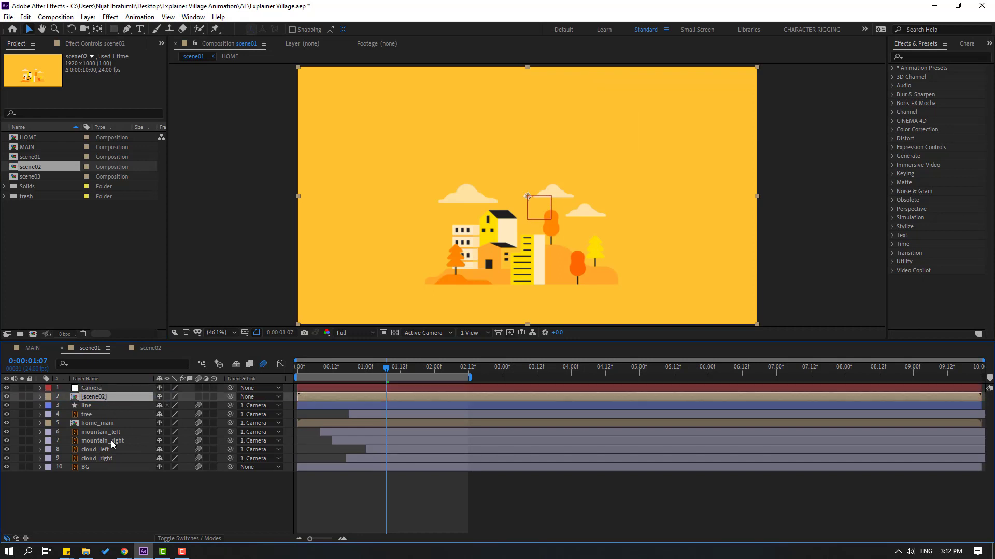
pyautogui.doubleClick(98, 397)
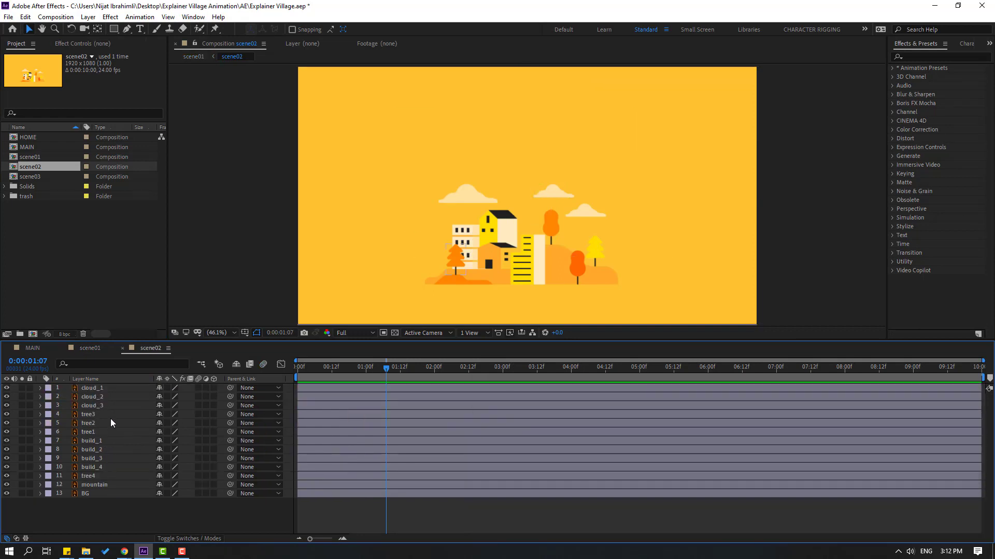
pyautogui.click(7, 494)
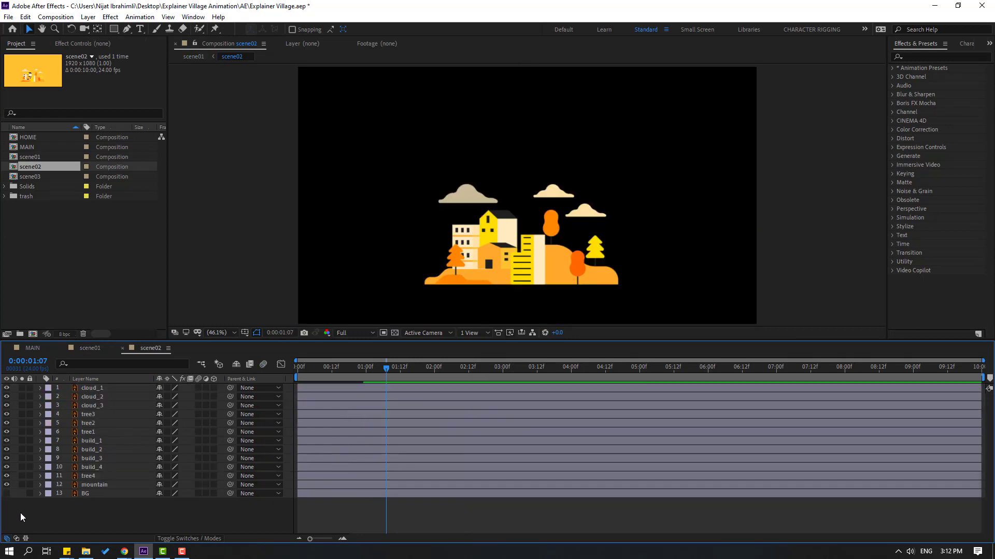
pyautogui.click(86, 350)
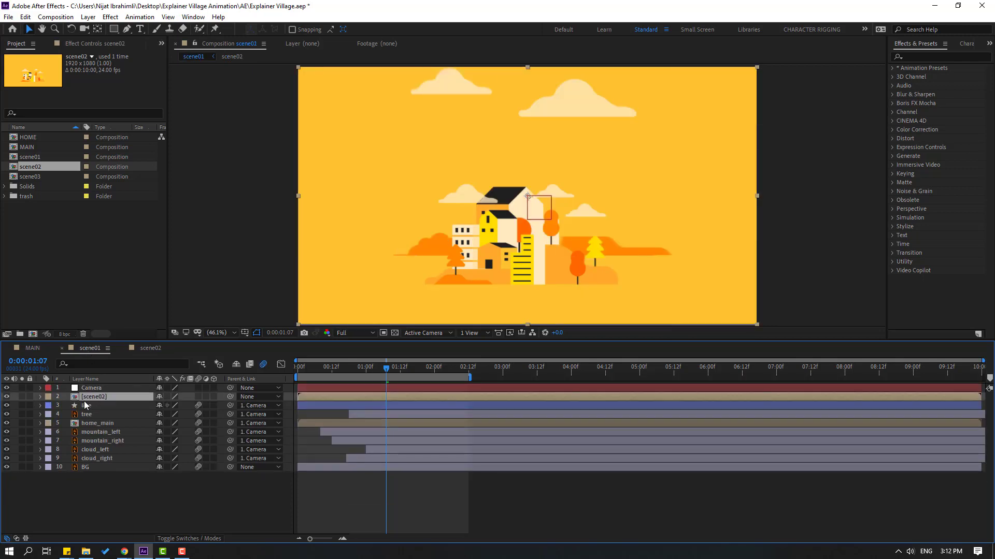
# Step: Make scene02 start about three seconds in with its parent set to None
pyautogui.moveTo(230, 397); pyautogui.dragTo(90, 389)
pyautogui.moveTo(405, 400); pyautogui.dragTo(499, 400)
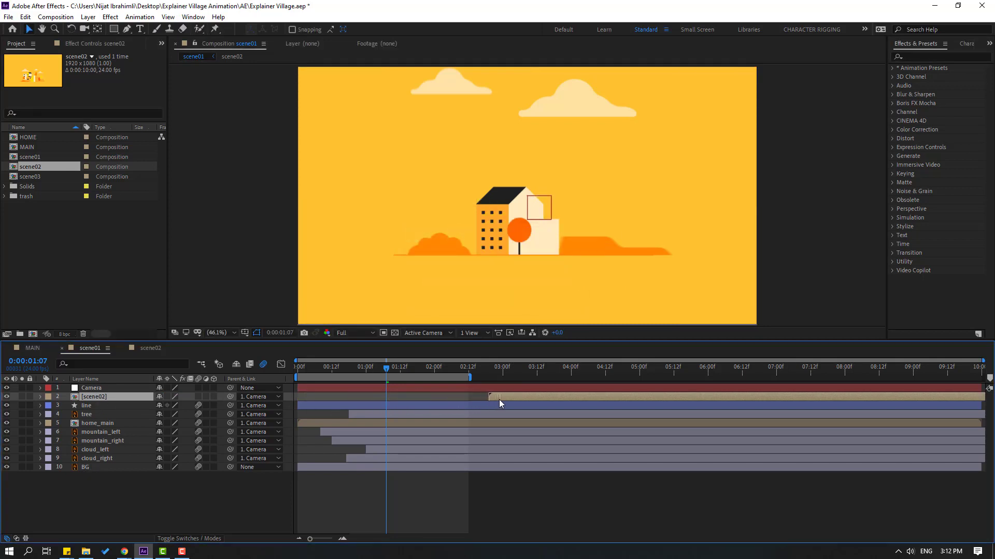
pyautogui.click(252, 396)
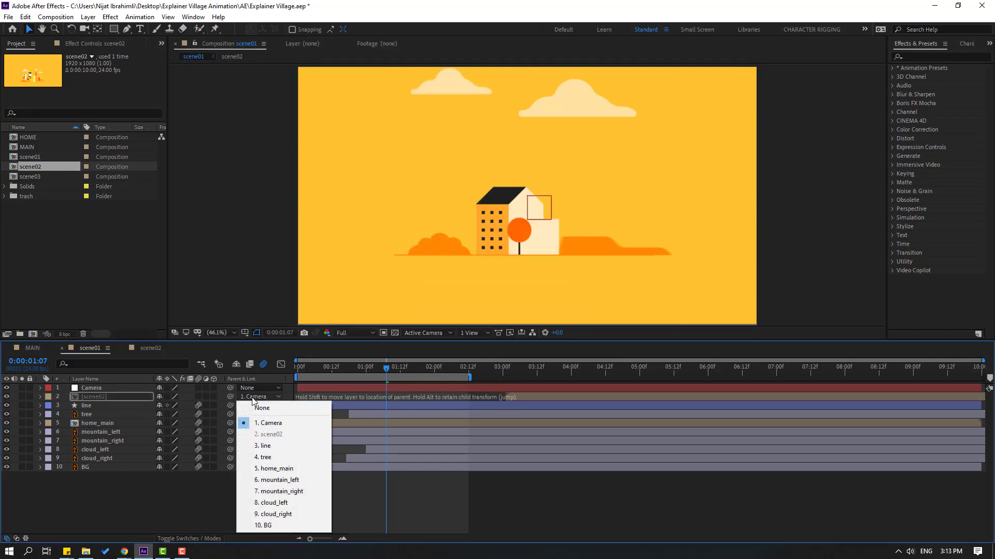
pyautogui.click(261, 408)
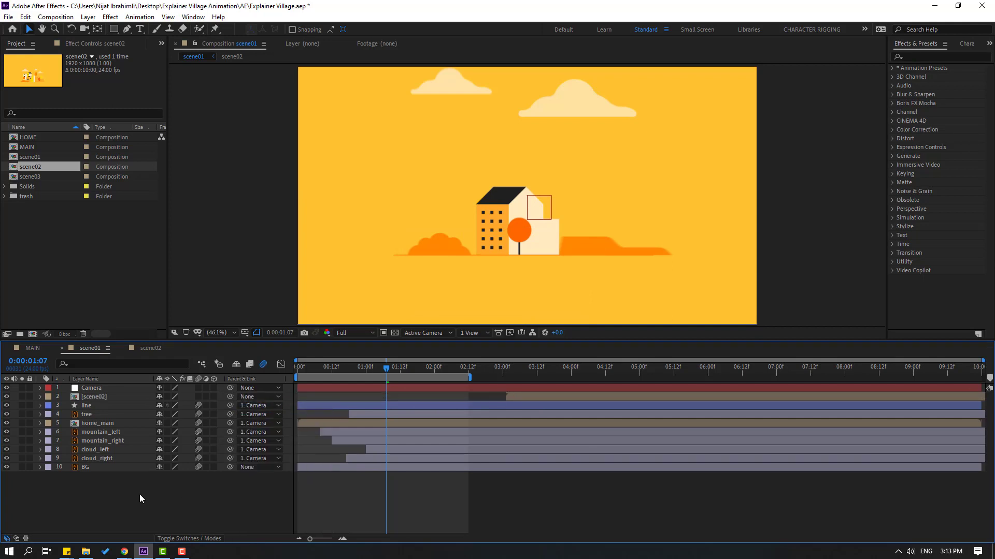
pyautogui.click(301, 388)
pyautogui.moveTo(371, 374); pyautogui.dragTo(425, 371)
# Step: Keyframe the Camera's Scale from 100% at 1:21 down to 38% at 2:20
pyautogui.press('s')
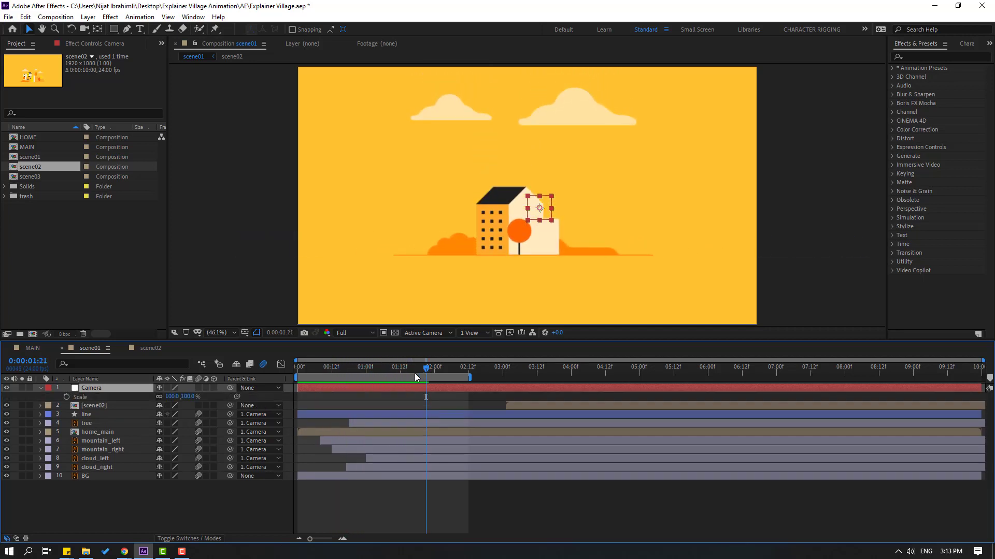
pyautogui.click(67, 398)
pyautogui.press('space')
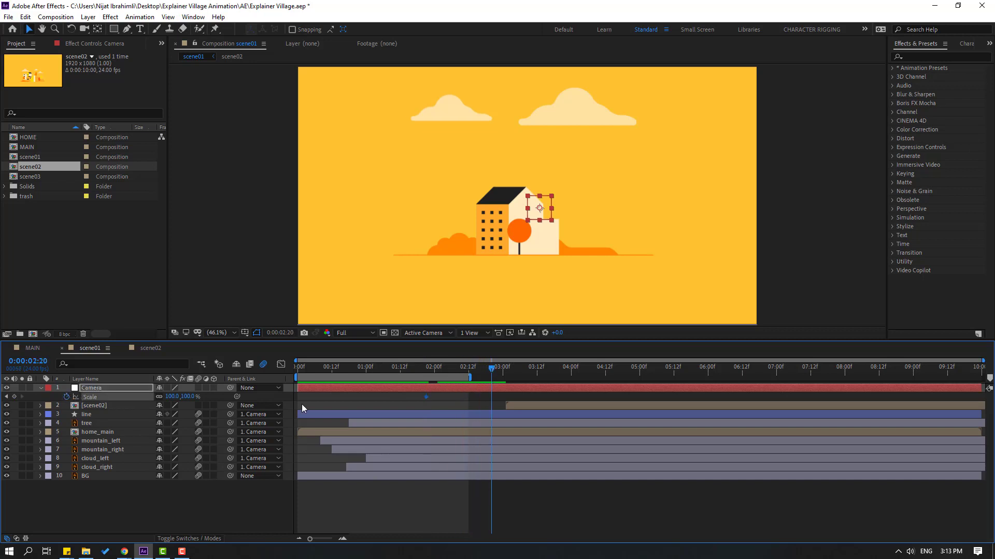
pyautogui.moveTo(171, 397); pyautogui.dragTo(153, 410)
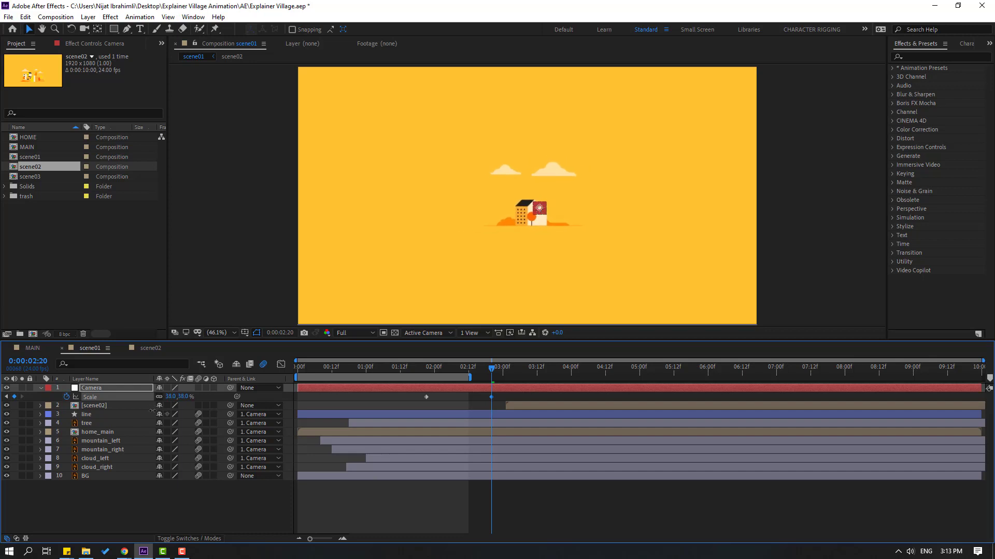
# Step: Apply Easy Ease to both Camera Scale keyframes
pyautogui.moveTo(423, 408); pyautogui.dragTo(424, 404)
pyautogui.rightClick(427, 397)
pyautogui.moveTo(506, 524)
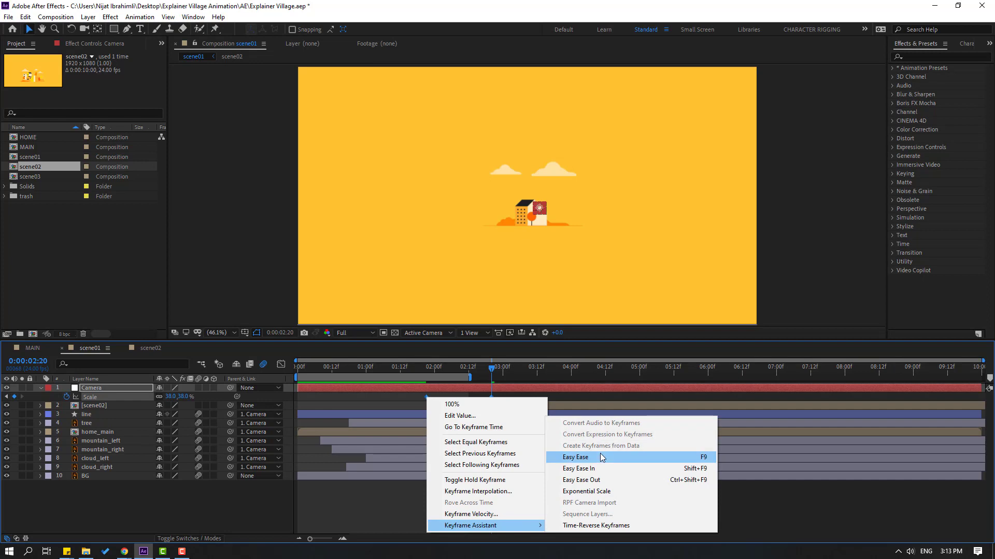
pyautogui.click(583, 457)
# Step: Shift the scene02 layer to start later and scrub back over the zoom
pyautogui.click(526, 407)
pyautogui.moveTo(526, 407); pyautogui.dragTo(579, 410)
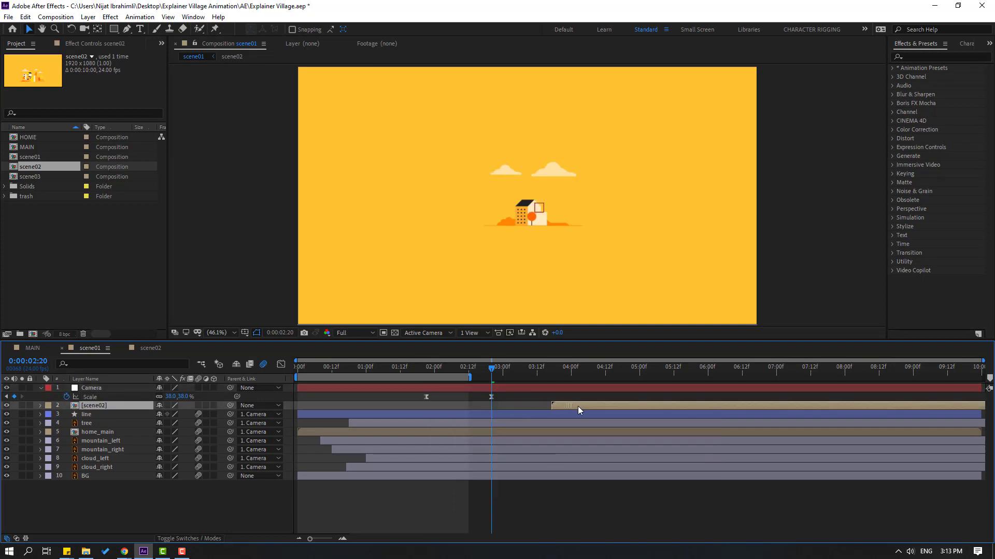
pyautogui.moveTo(414, 368); pyautogui.dragTo(399, 421)
# Step: Steepen the Scale speed curve in the Graph Editor and preview the zoom
pyautogui.click(281, 364)
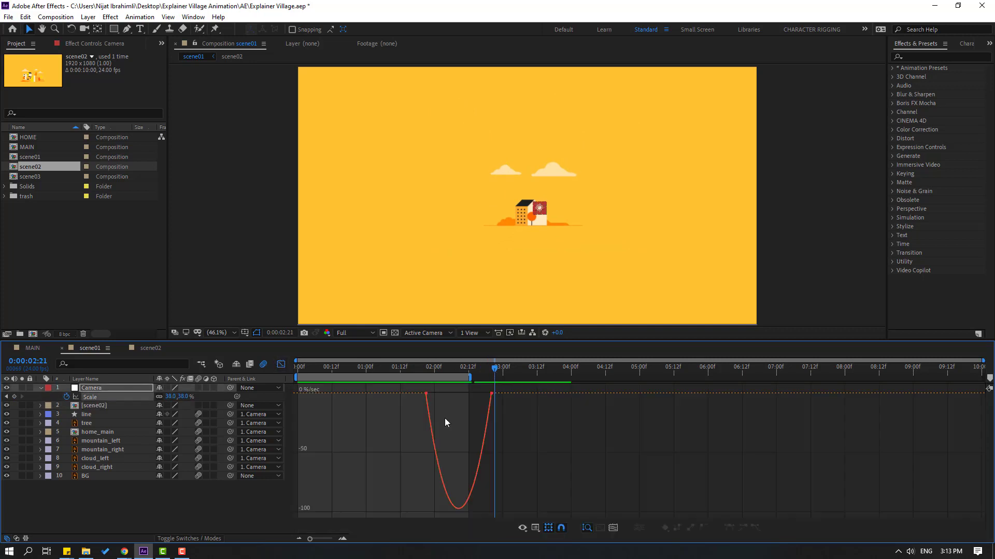
pyautogui.moveTo(399, 395); pyautogui.dragTo(567, 378)
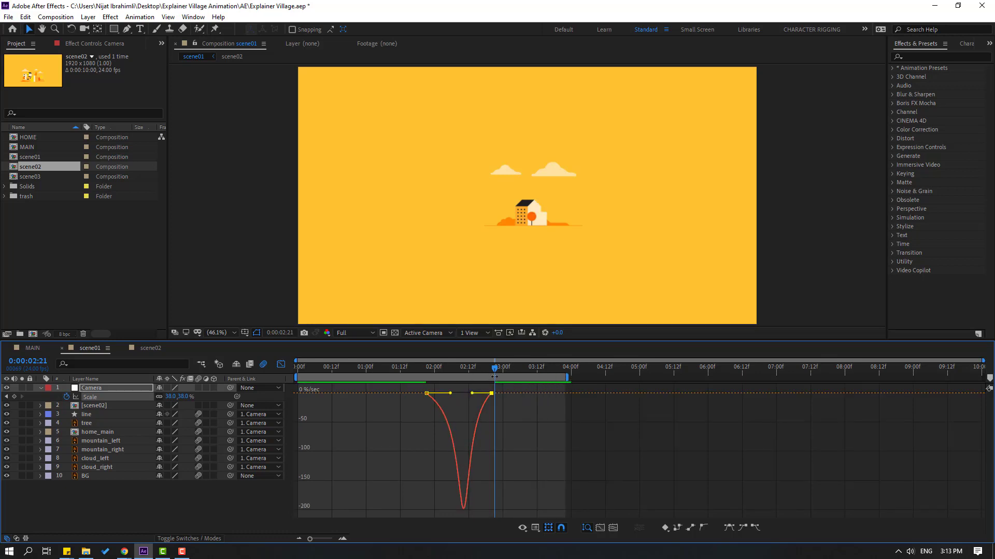
pyautogui.press('space')
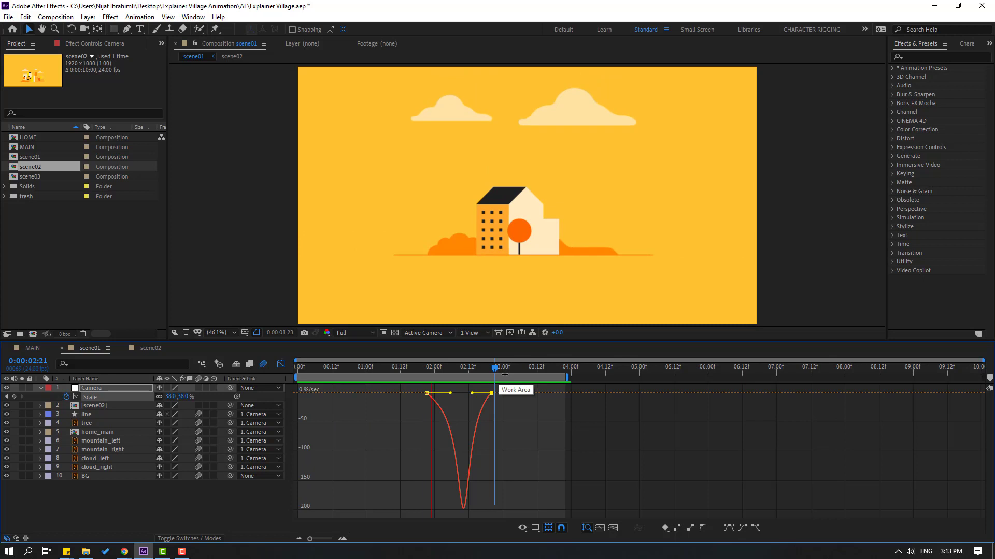
pyautogui.click(281, 364)
pyautogui.moveTo(445, 370); pyautogui.dragTo(426, 368)
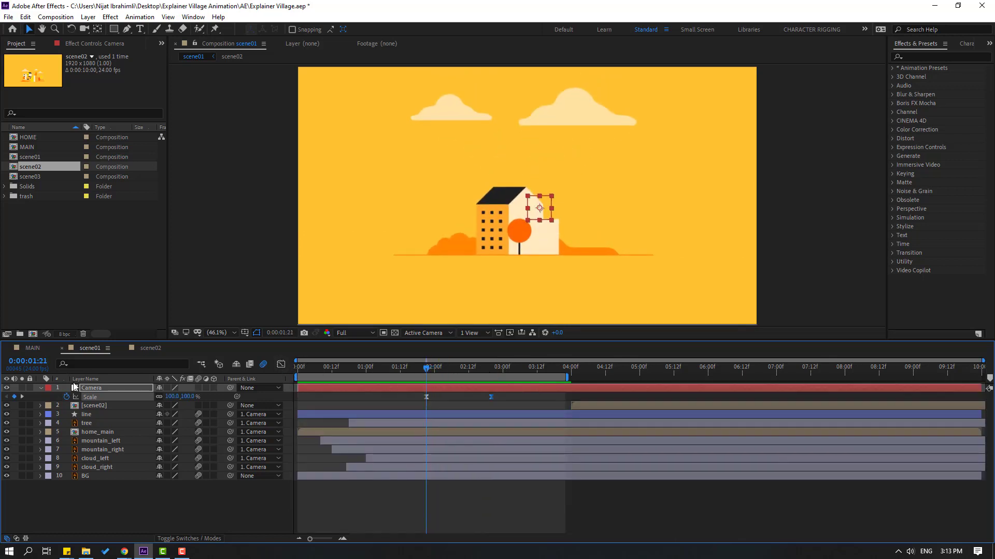
# Step: Add eased Camera Position keyframes at 1:21 and 2:20, drifting from X 1010 to 961
pyautogui.hotkey('shift', 'p')
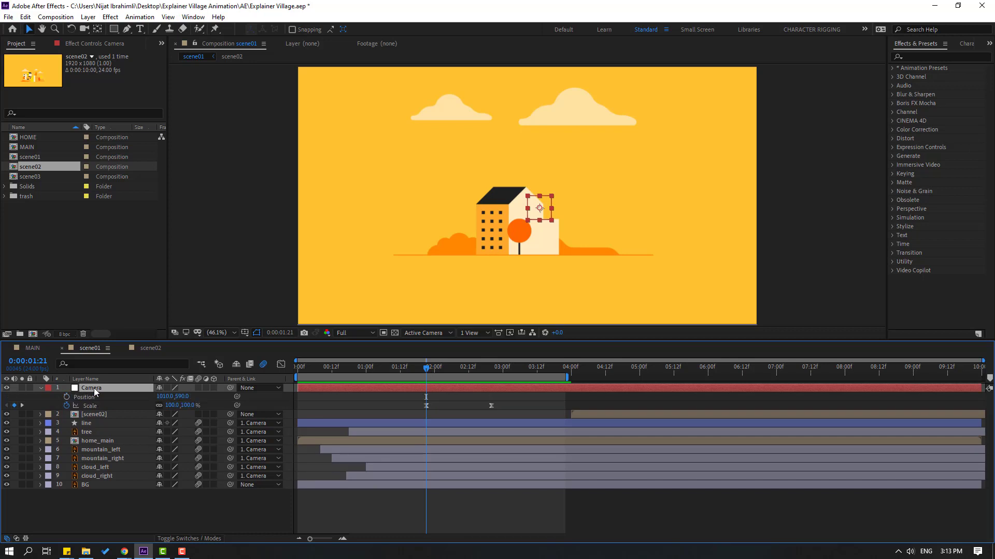
pyautogui.click(66, 397)
pyautogui.moveTo(436, 372); pyautogui.dragTo(492, 378)
pyautogui.moveTo(167, 397); pyautogui.dragTo(147, 397)
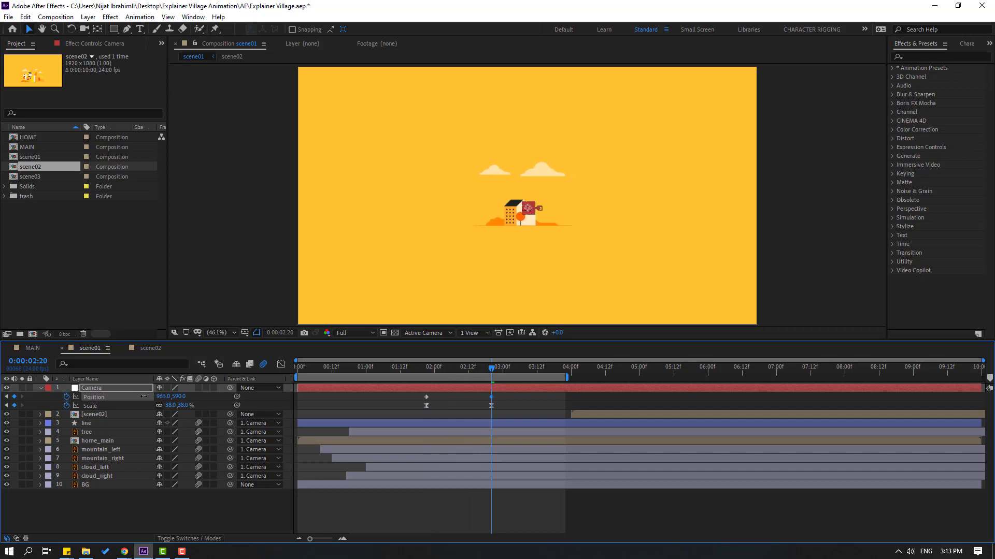
pyautogui.rightClick(427, 396)
pyautogui.moveTo(501, 526)
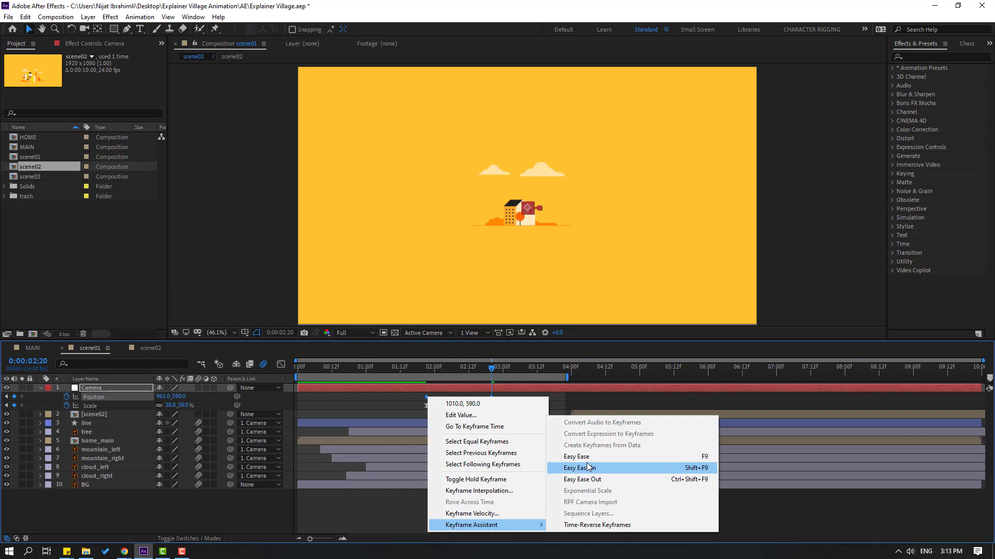
pyautogui.click(570, 456)
# Step: Start the work area near 1 second, preview, and change the end Scale to 60%
pyautogui.moveTo(308, 379); pyautogui.dragTo(373, 380)
pyautogui.press('space')
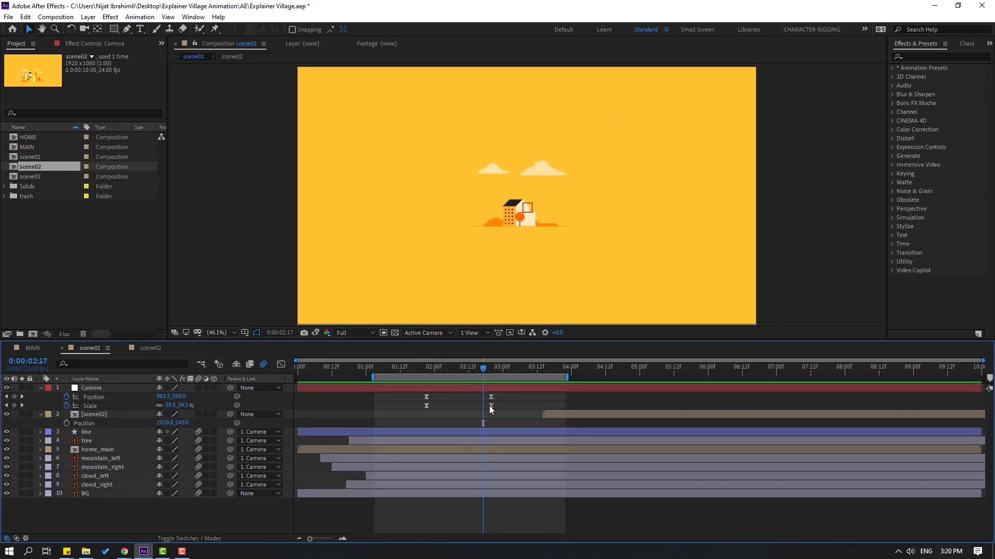
pyautogui.click(490, 406)
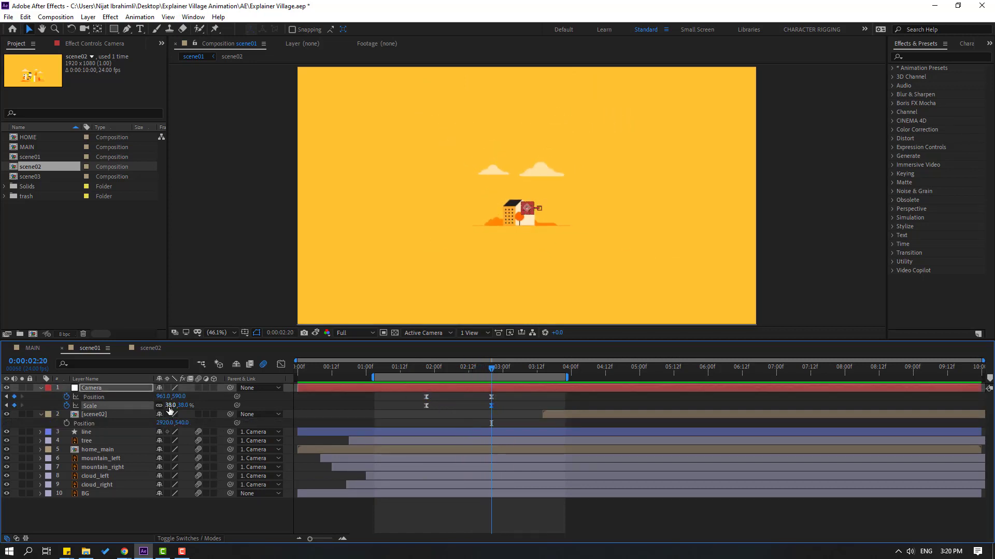
pyautogui.click(169, 407)
pyautogui.moveTo(419, 368); pyautogui.dragTo(492, 374)
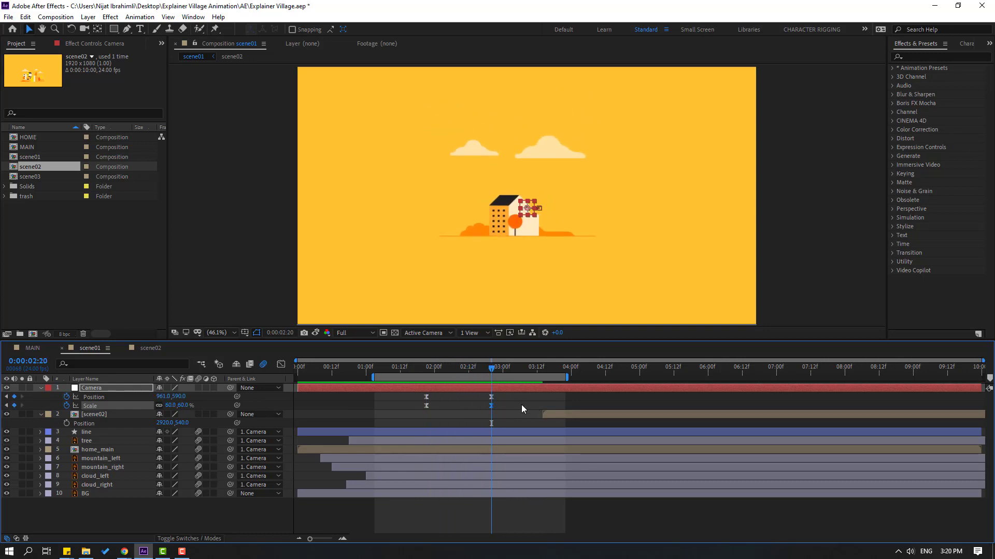
# Step: Keyframe scene02's Position sliding from X 2920 to 920 between 3:23 and 4:11, raised higher
pyautogui.click(563, 415)
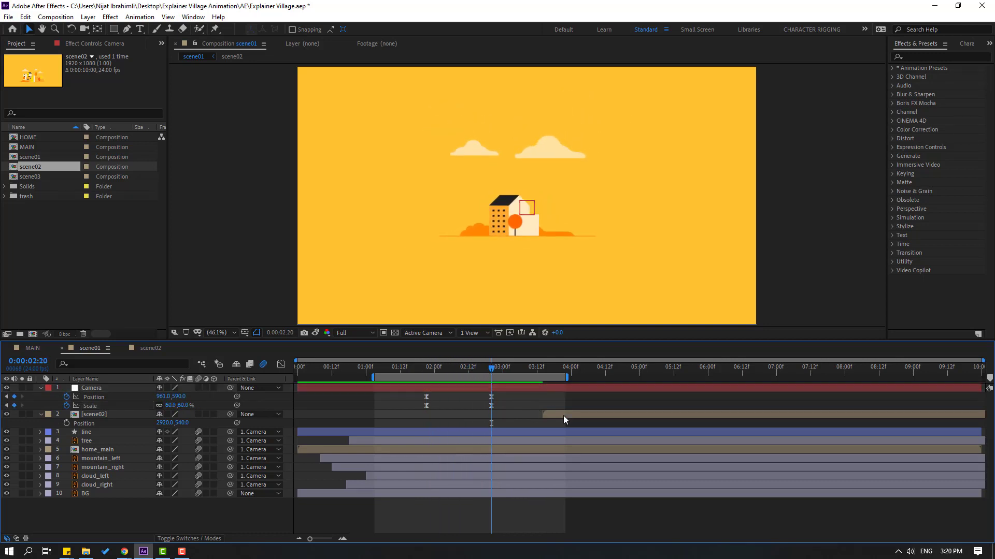
pyautogui.click(94, 418)
pyautogui.moveTo(530, 370)
pyautogui.mouseDown()
pyautogui.moveTo(605, 374)
pyautogui.moveTo(542, 374)
pyautogui.mouseUp()
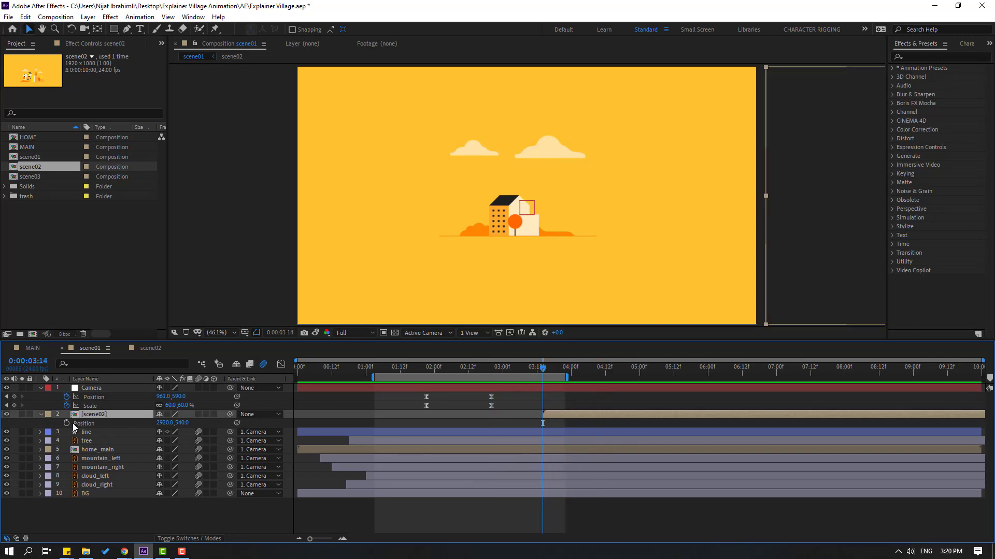
pyautogui.click(66, 423)
pyautogui.moveTo(569, 371); pyautogui.dragTo(603, 375)
pyautogui.moveTo(164, 424); pyautogui.dragTo(67, 424)
pyautogui.moveTo(622, 421); pyautogui.dragTo(469, 440)
pyautogui.moveTo(182, 424); pyautogui.dragTo(83, 424)
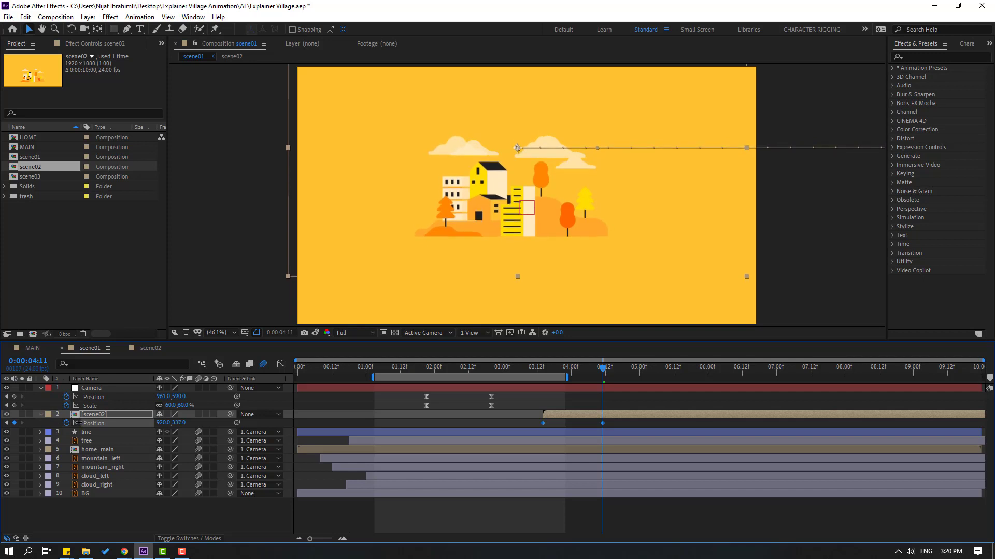
pyautogui.click(564, 369)
pyautogui.moveTo(561, 381); pyautogui.dragTo(492, 384)
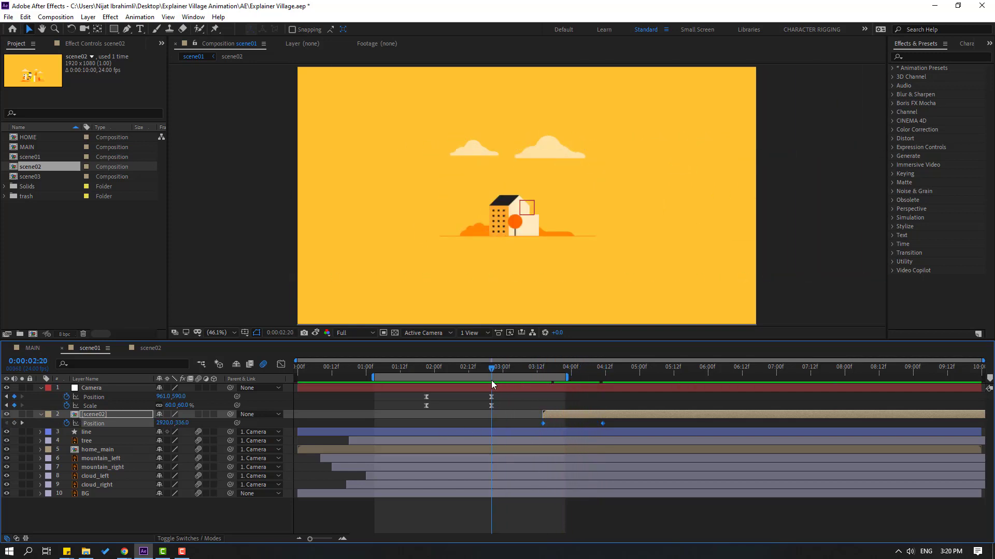
# Step: Add Camera Position keyframes at 2:22 and 3:14, panning X to -2990
pyautogui.click(520, 397)
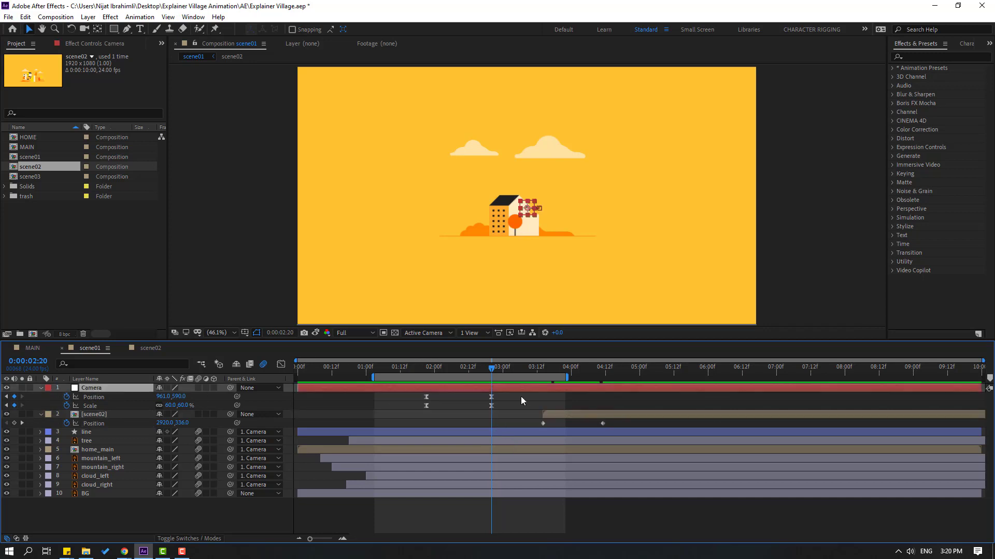
pyautogui.moveTo(493, 370); pyautogui.dragTo(498, 372)
pyautogui.click(14, 397)
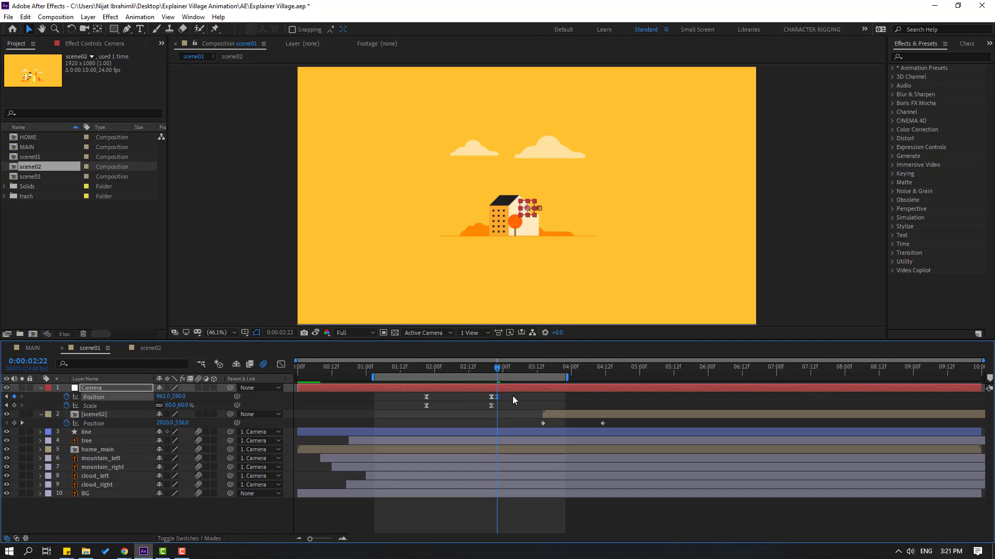
pyautogui.moveTo(511, 368); pyautogui.dragTo(543, 369)
pyautogui.click(339, 406)
pyautogui.moveTo(157, 396); pyautogui.dragTo(95, 397)
# Step: Shift scene02's slide-in keyframes earlier so they sync with the camera pan
pyautogui.moveTo(588, 412); pyautogui.dragTo(556, 415)
pyautogui.moveTo(477, 365); pyautogui.dragTo(508, 374)
pyautogui.moveTo(535, 417); pyautogui.dragTo(524, 414)
pyautogui.moveTo(485, 369); pyautogui.dragTo(466, 371)
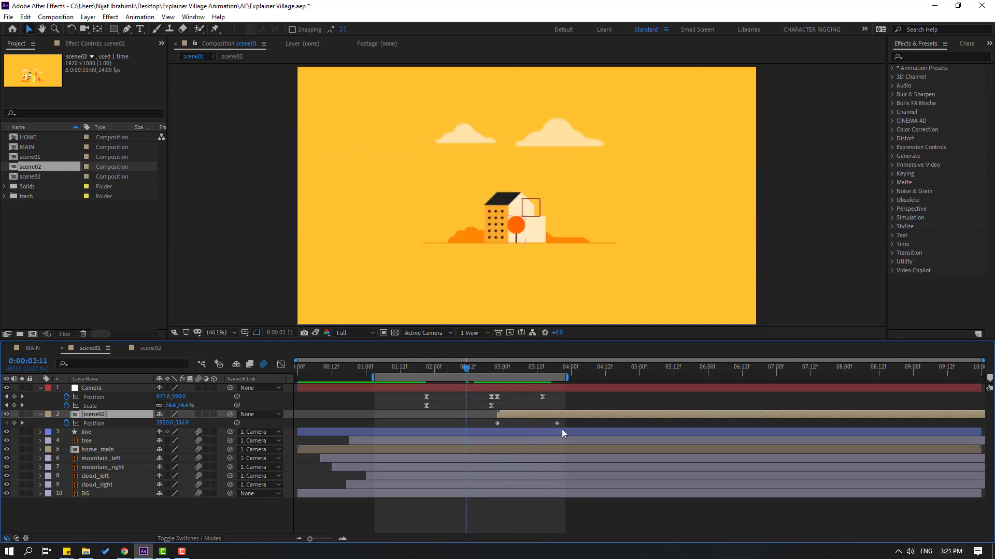
pyautogui.rightClick(498, 424)
# Step: Easy Ease scene02's keyframes, steepen the Camera pan's speed curve, and preview to 4:20
pyautogui.moveTo(595, 418)
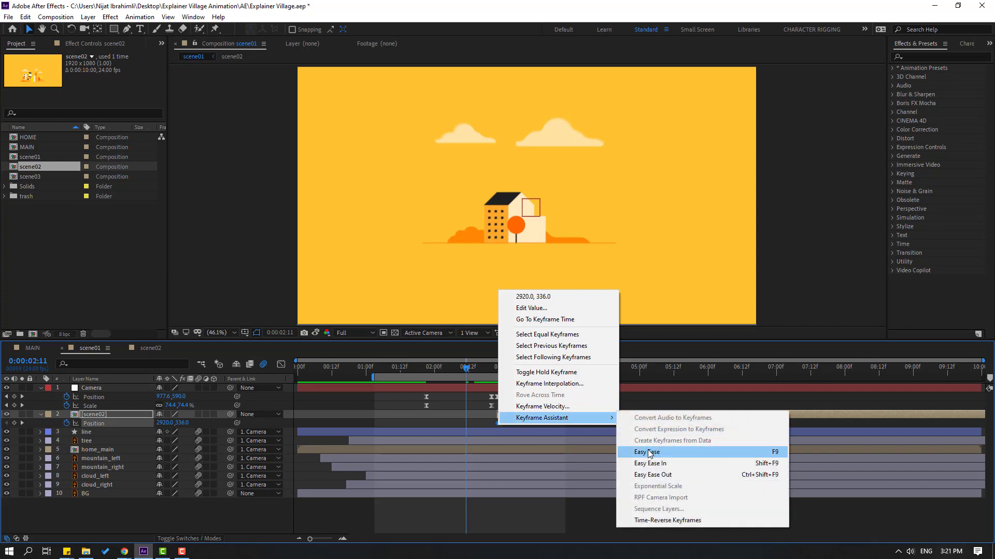
pyautogui.click(646, 452)
pyautogui.moveTo(556, 402); pyautogui.dragTo(497, 373)
pyautogui.click(280, 365)
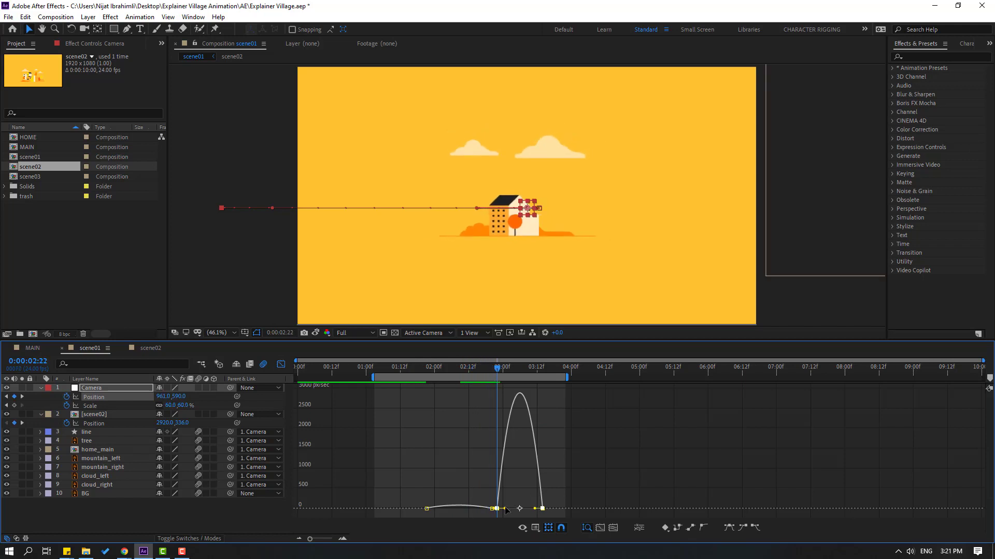
pyautogui.moveTo(511, 513); pyautogui.dragTo(519, 509)
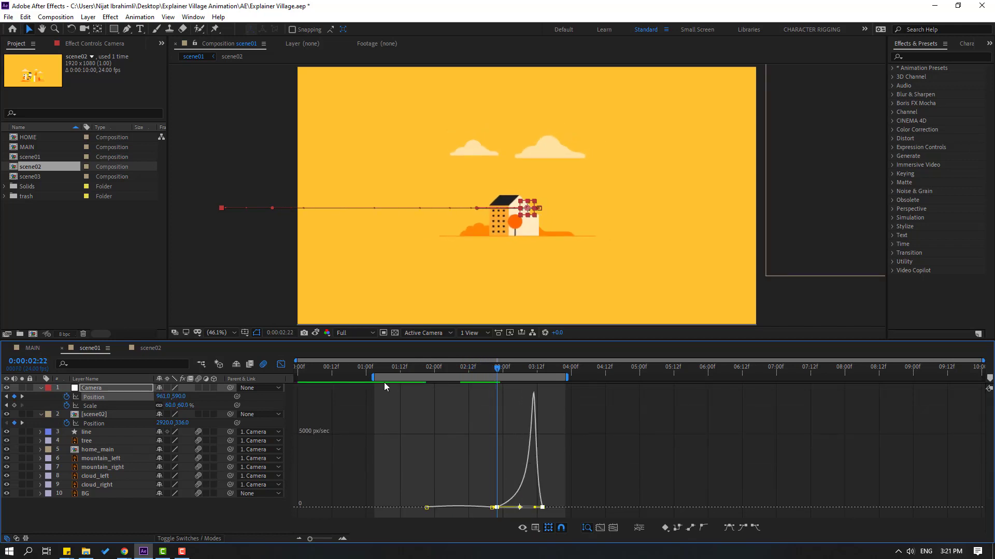
pyautogui.press('space')
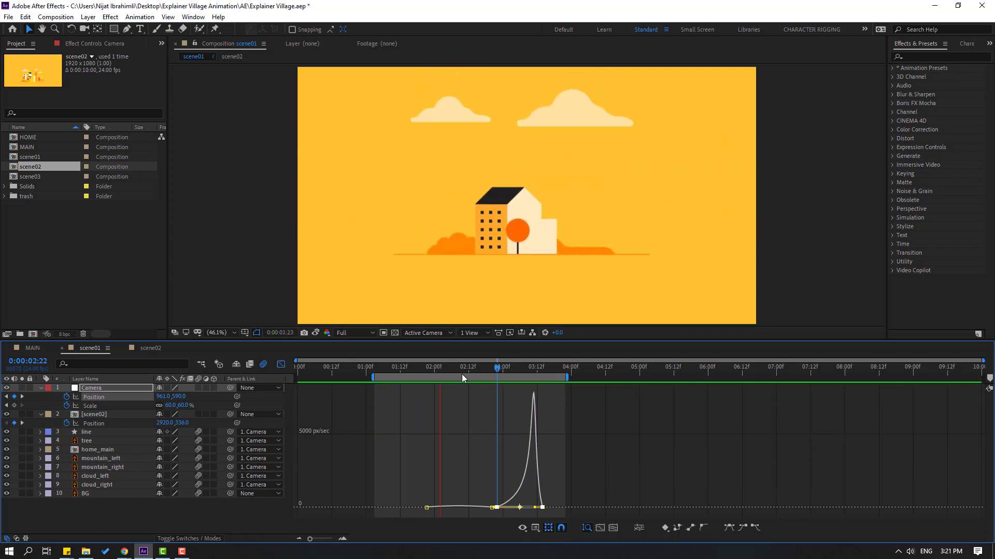
pyautogui.moveTo(566, 377); pyautogui.dragTo(616, 377)
pyautogui.click(281, 365)
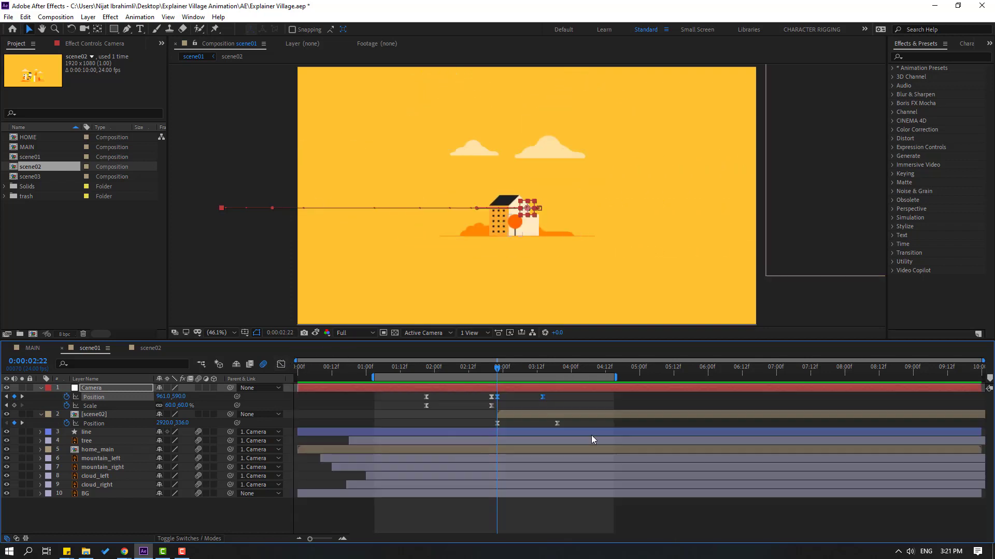
# Step: Narrow and raise the peak of scene02's slide-in speed curve in the Graph Editor
pyautogui.click(564, 420)
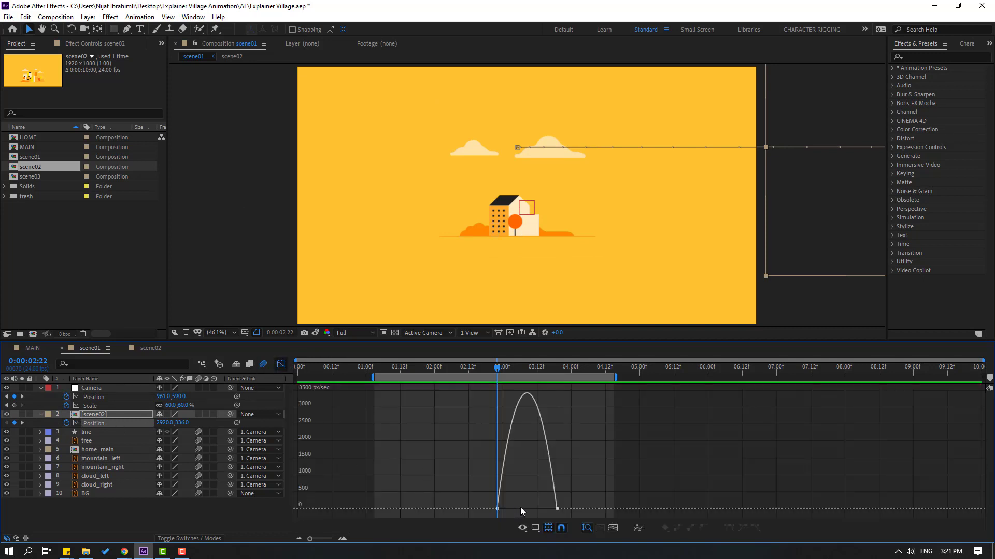
pyautogui.moveTo(548, 513); pyautogui.dragTo(529, 509)
pyautogui.press('space')
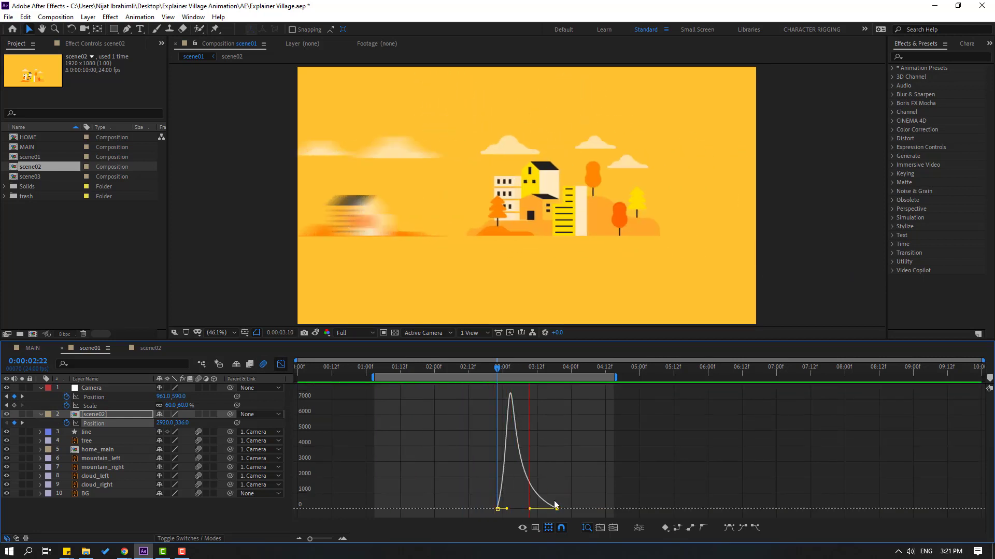
pyautogui.press('space')
pyautogui.moveTo(508, 512); pyautogui.dragTo(517, 510)
pyautogui.click(280, 365)
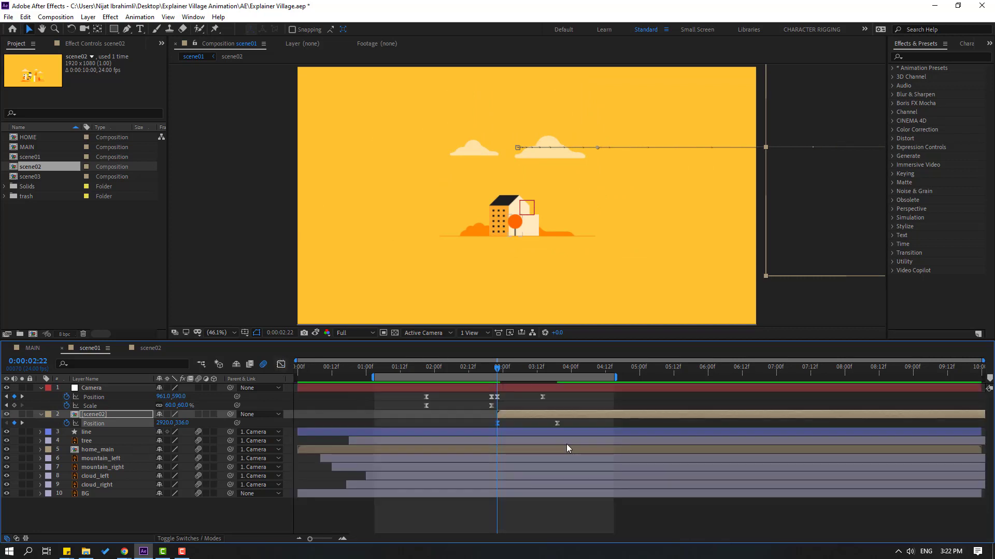
# Step: Move scene02's end keyframe to 4:11, set the work area 2:18–5:20, and preview
pyautogui.moveTo(557, 425); pyautogui.dragTo(576, 425)
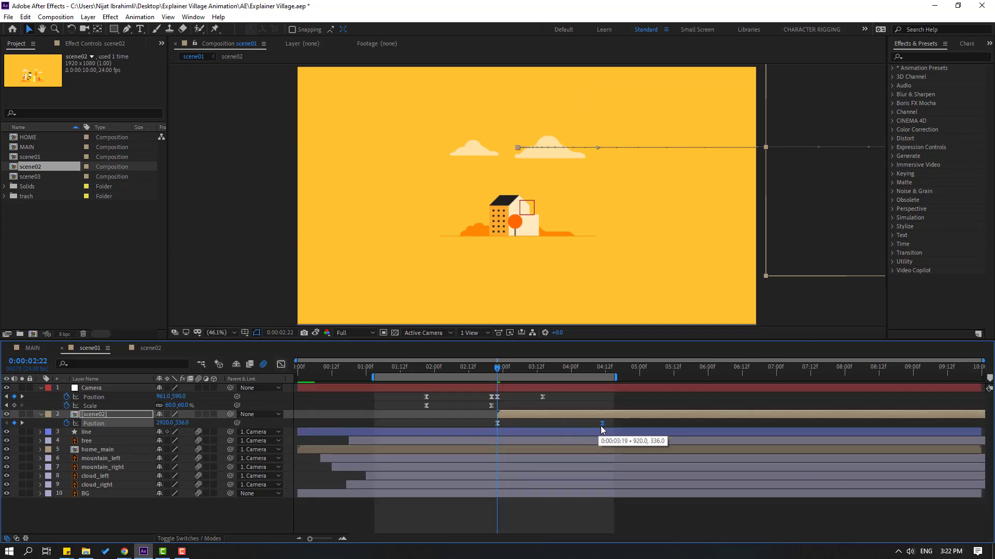
pyautogui.moveTo(617, 379); pyautogui.dragTo(696, 380)
pyautogui.moveTo(373, 378); pyautogui.dragTo(471, 381)
pyautogui.press('space')
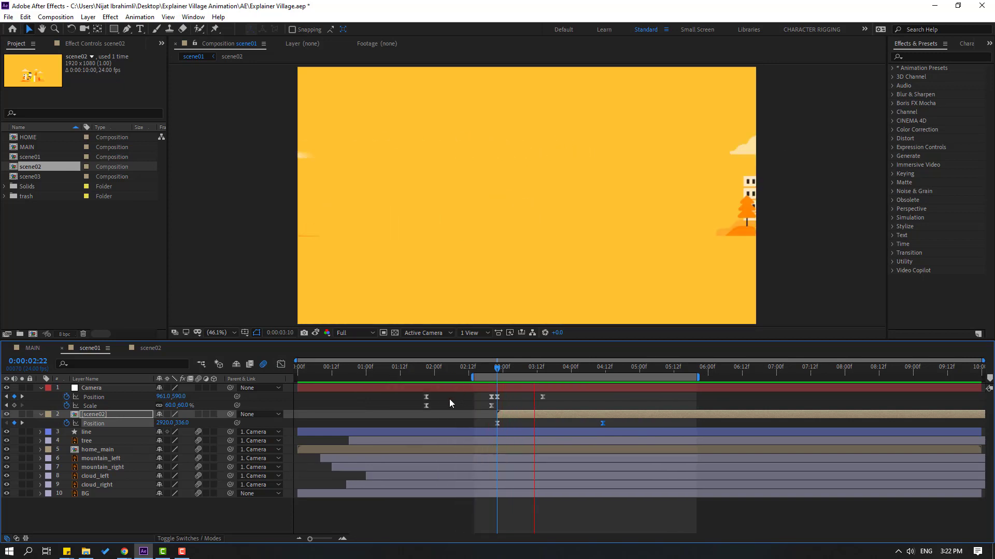
pyautogui.scroll(-2, 576, 284)
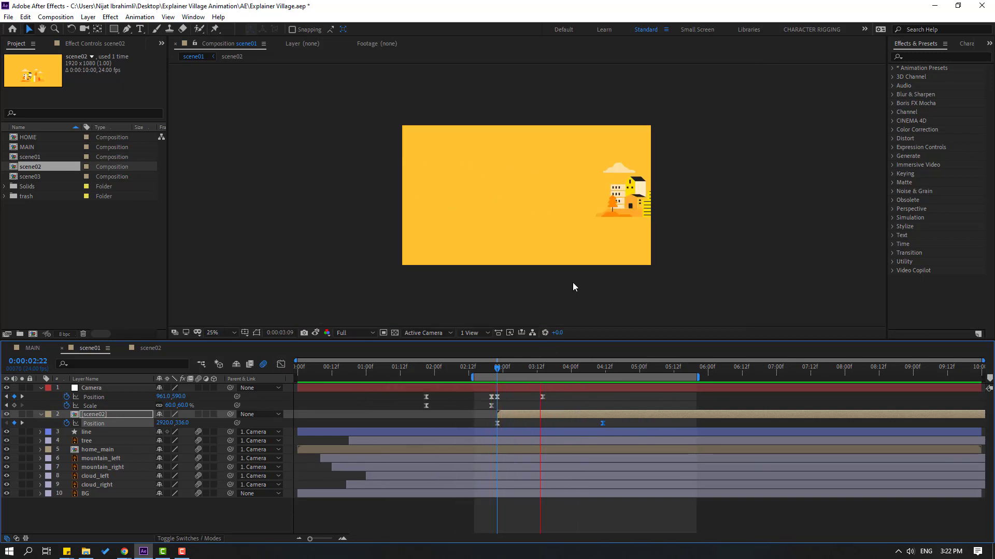
pyautogui.scroll(2, 574, 285)
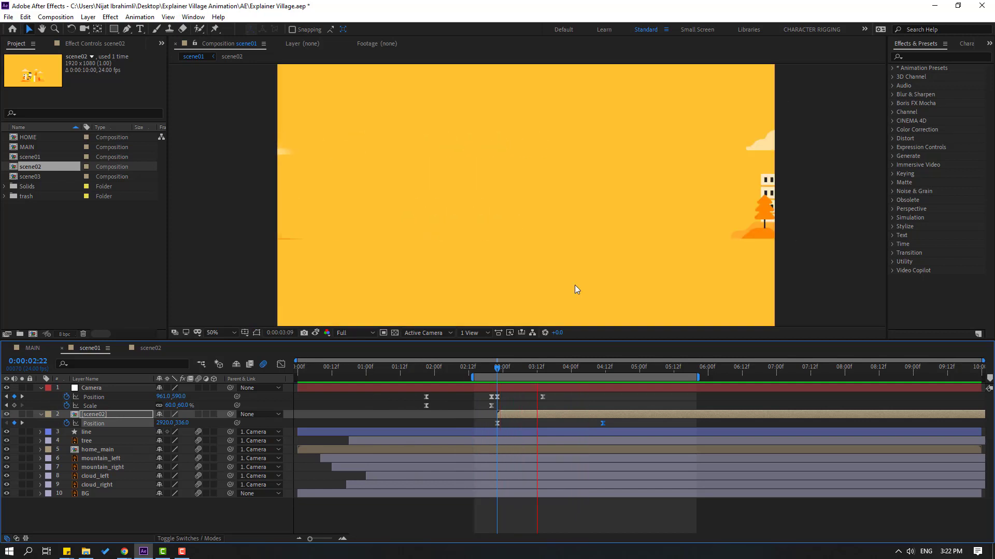
pyautogui.moveTo(575, 369); pyautogui.dragTo(604, 378)
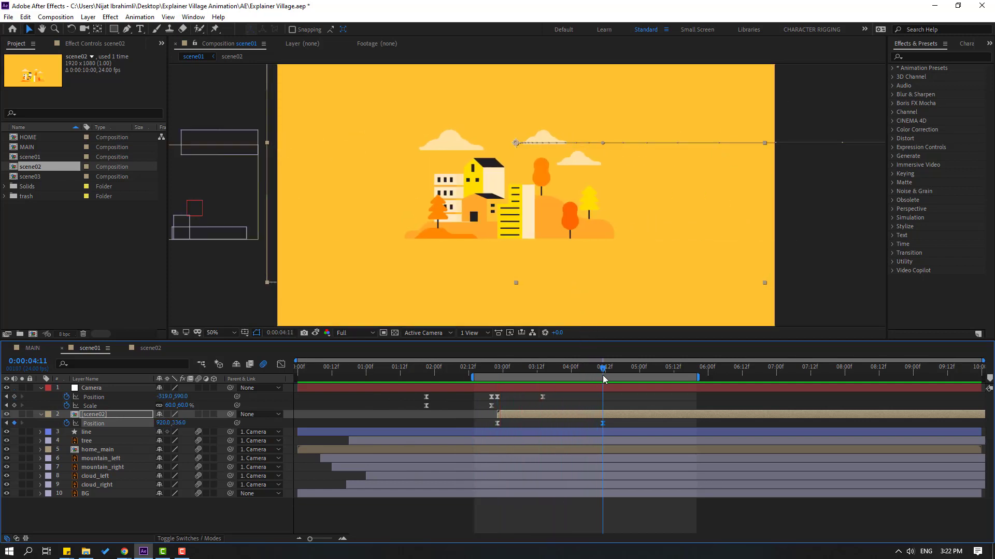
pyautogui.doubleClick(95, 416)
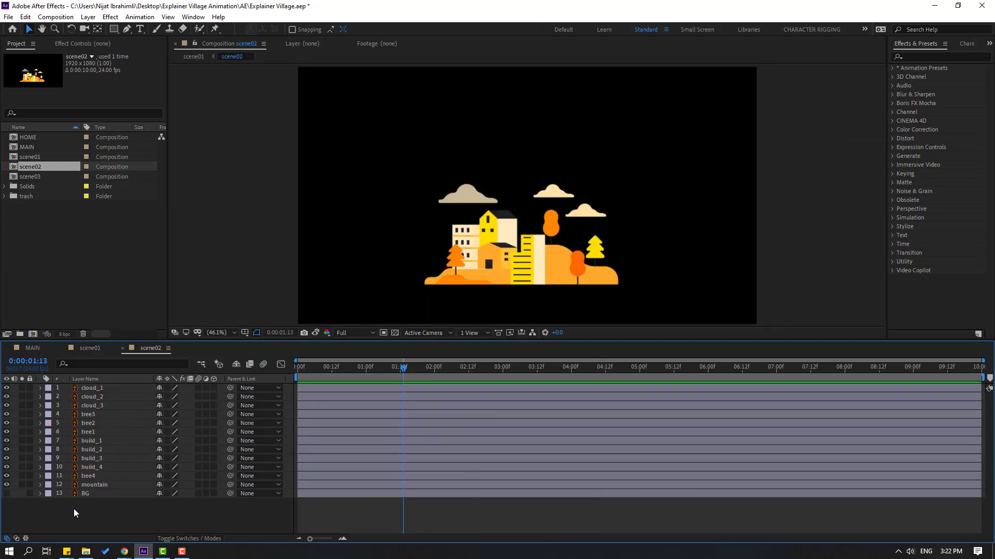
# Step: Show Position for layers cloud_1 through mountain at the start of scene02
pyautogui.click(93, 485)
pyautogui.keyDown('shift'); pyautogui.click(100, 388); pyautogui.keyUp('shift')
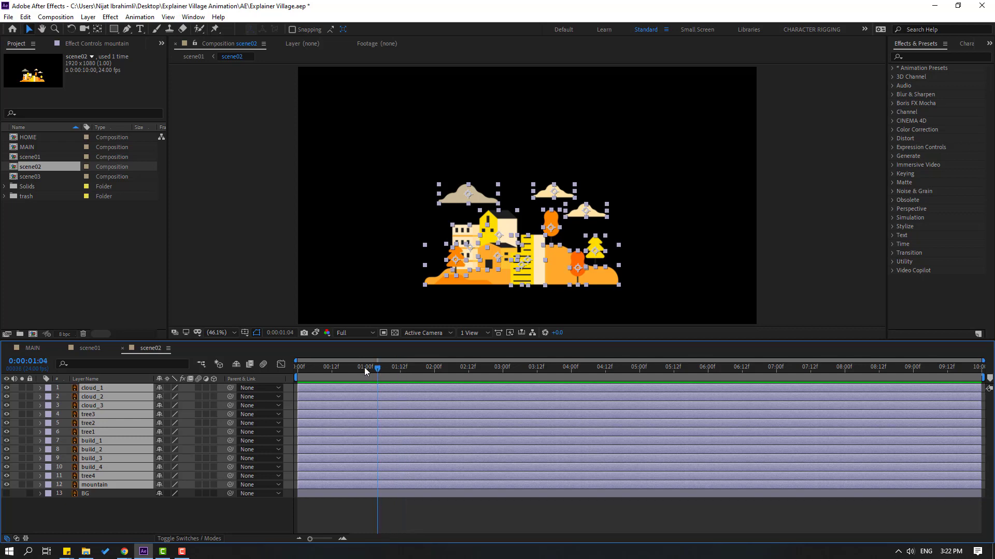
pyautogui.press('p')
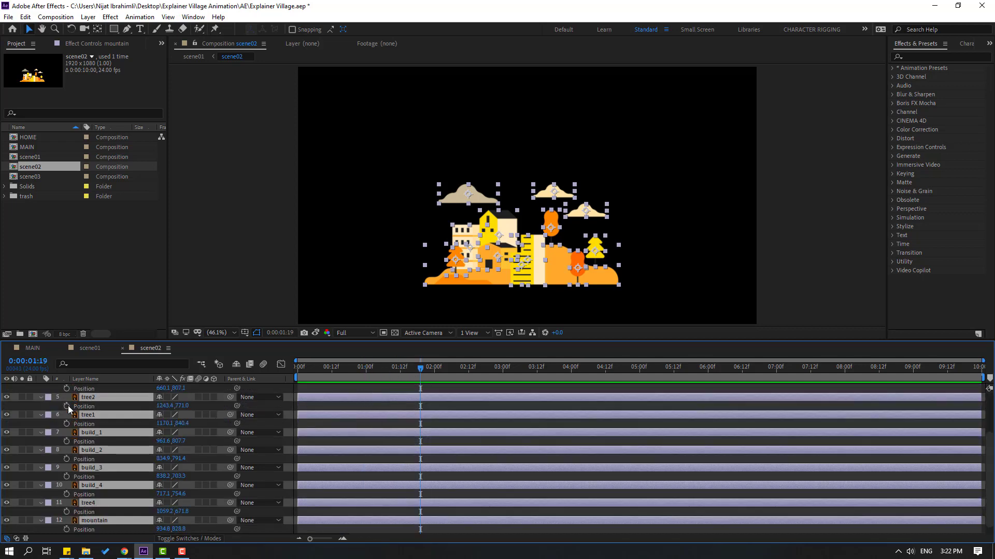
pyautogui.scroll(3, 459, 413)
pyautogui.moveTo(415, 370); pyautogui.dragTo(290, 374)
pyautogui.click(314, 397)
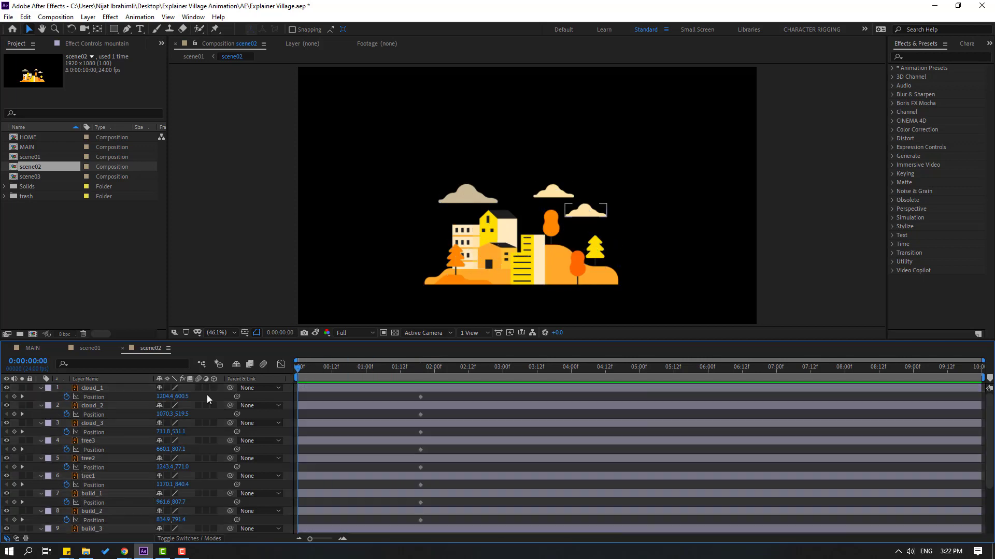
# Step: Offset the starting positions of cloud_1, cloud_2 and cloud_3 to the right
pyautogui.moveTo(171, 397); pyautogui.dragTo(281, 398)
pyautogui.moveTo(354, 395); pyautogui.dragTo(372, 395)
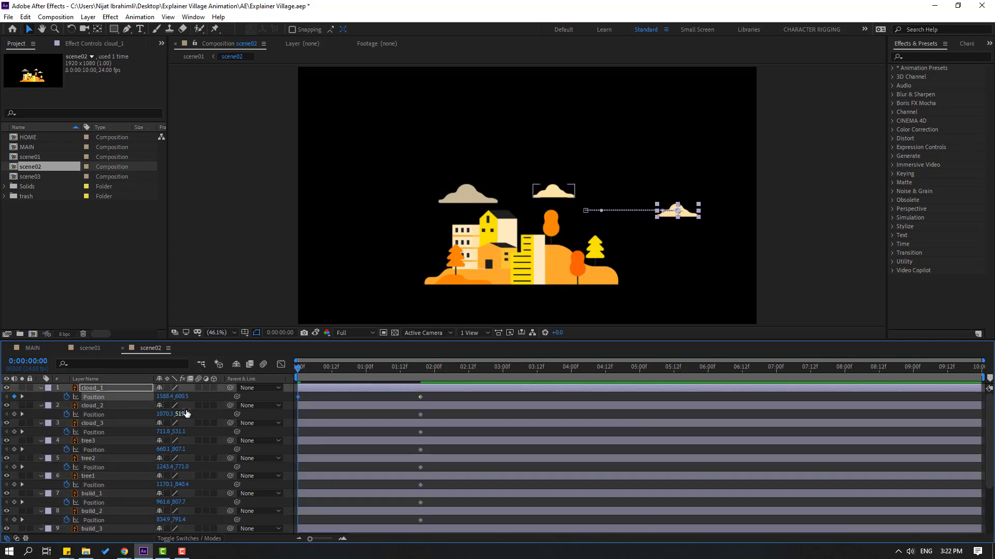
pyautogui.moveTo(166, 417); pyautogui.dragTo(649, 403)
pyautogui.moveTo(167, 432); pyautogui.dragTo(650, 383)
pyautogui.moveTo(527, 383); pyautogui.dragTo(455, 399)
pyautogui.press('space')
pyautogui.press('space')
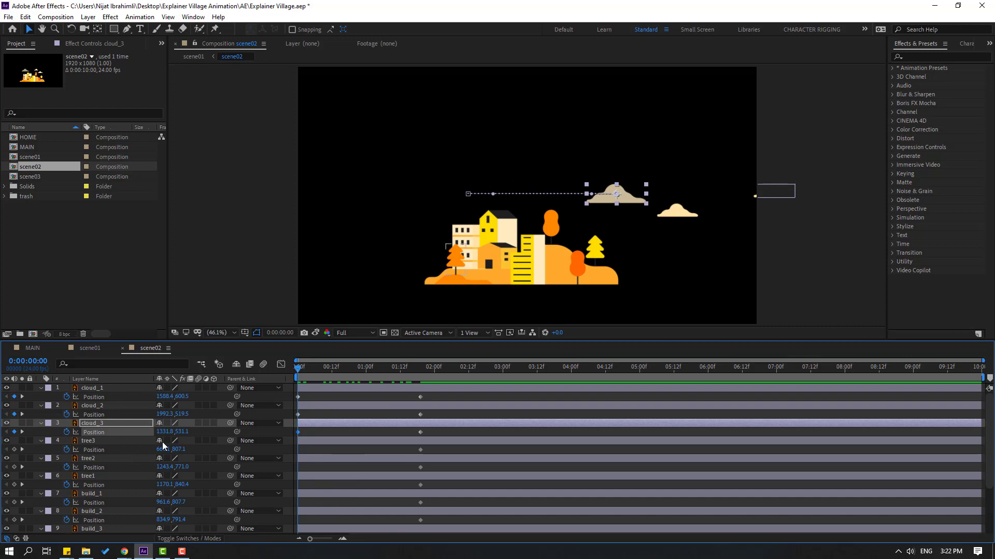
# Step: Offset the starting positions of tree3, tree2 and tree1 to the right
pyautogui.moveTo(160, 451); pyautogui.dragTo(217, 449)
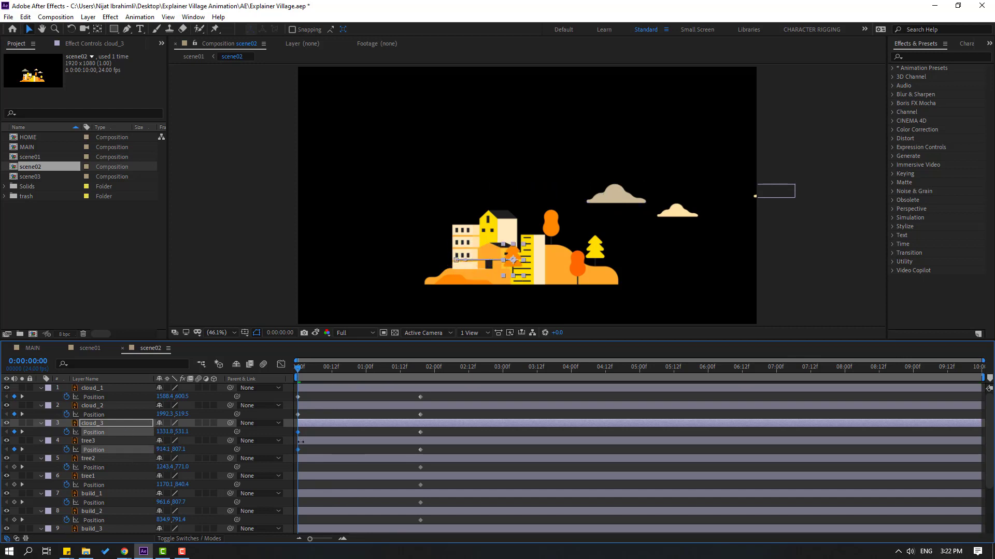
pyautogui.moveTo(301, 442); pyautogui.dragTo(330, 442)
pyautogui.moveTo(164, 466); pyautogui.dragTo(228, 466)
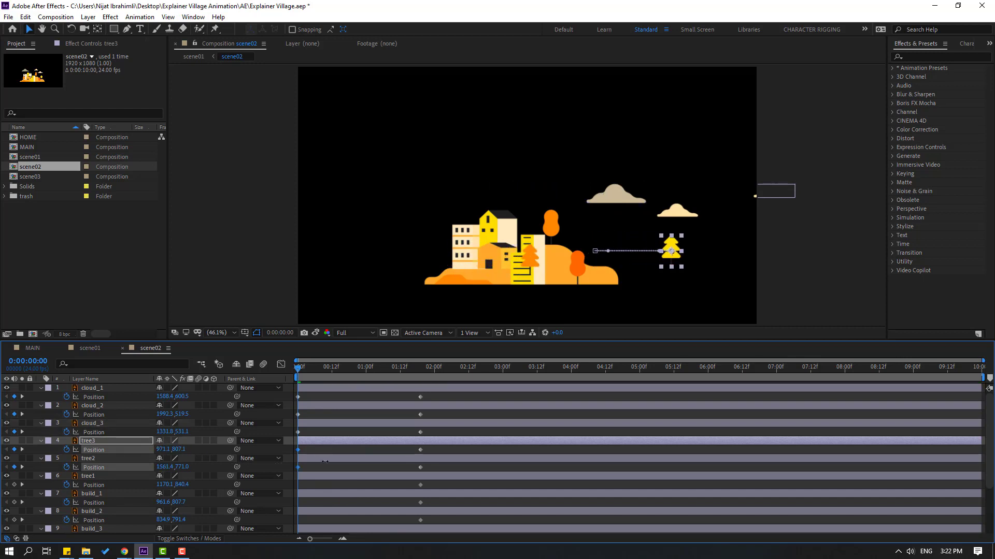
pyautogui.moveTo(325, 462); pyautogui.dragTo(328, 461)
pyautogui.moveTo(160, 485); pyautogui.dragTo(269, 478)
pyautogui.scroll(-2, 144, 491)
# Step: Offset the starting positions of build_1, build_4, tree4 and the mountain to the right
pyautogui.moveTo(161, 511); pyautogui.dragTo(414, 508)
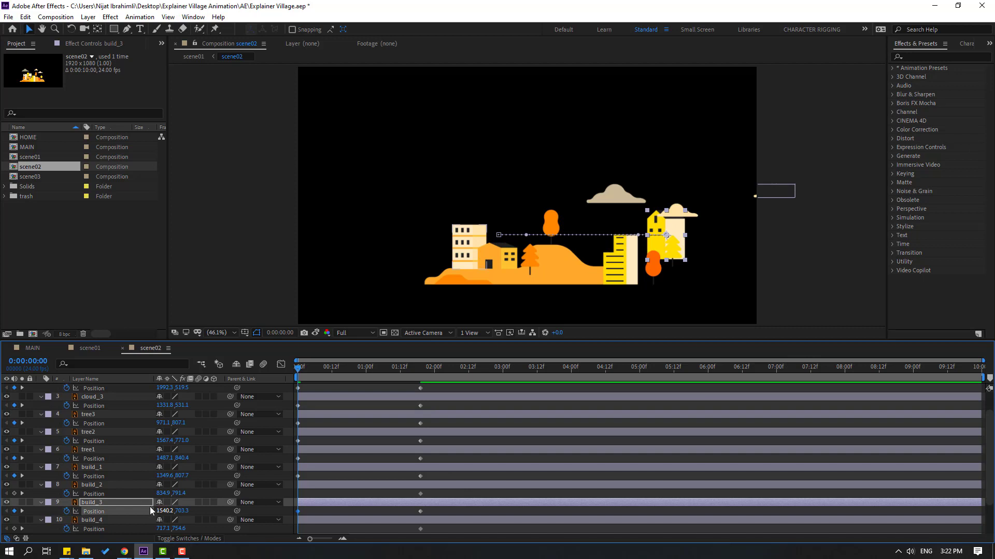
pyautogui.scroll(-2, 155, 506)
pyautogui.moveTo(164, 505); pyautogui.dragTo(240, 509)
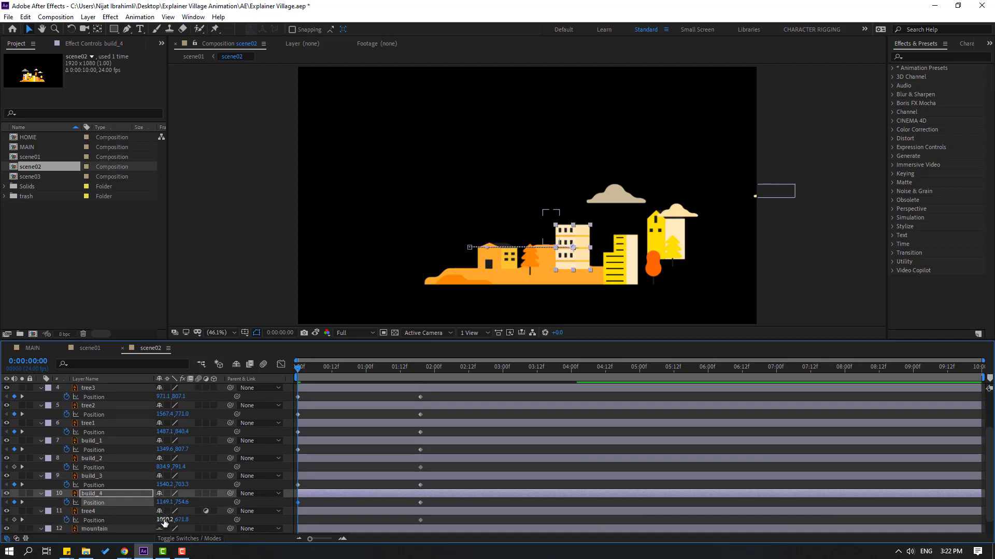
pyautogui.moveTo(166, 520); pyautogui.dragTo(357, 503)
pyautogui.click(124, 511)
pyautogui.scroll(-1, 130, 499)
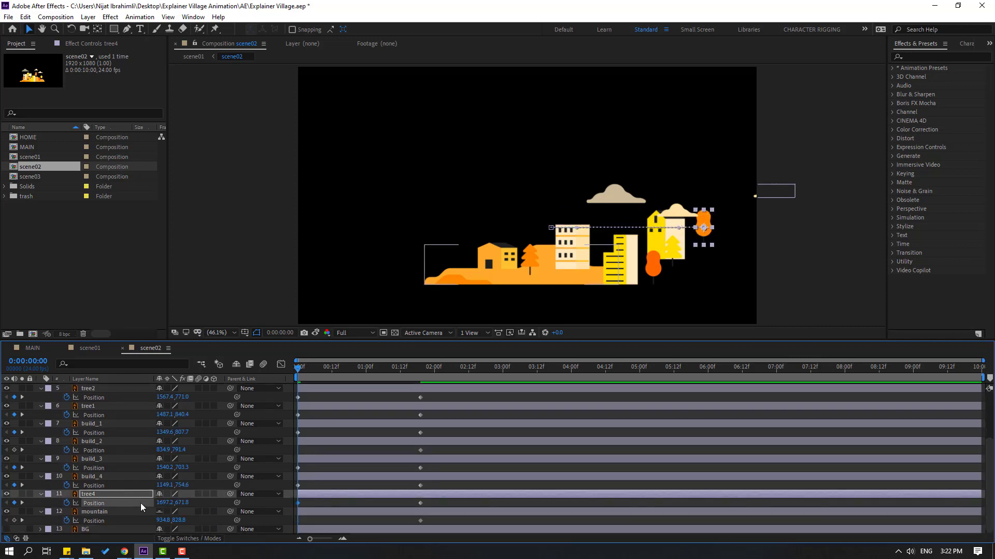
pyautogui.moveTo(158, 520); pyautogui.dragTo(385, 518)
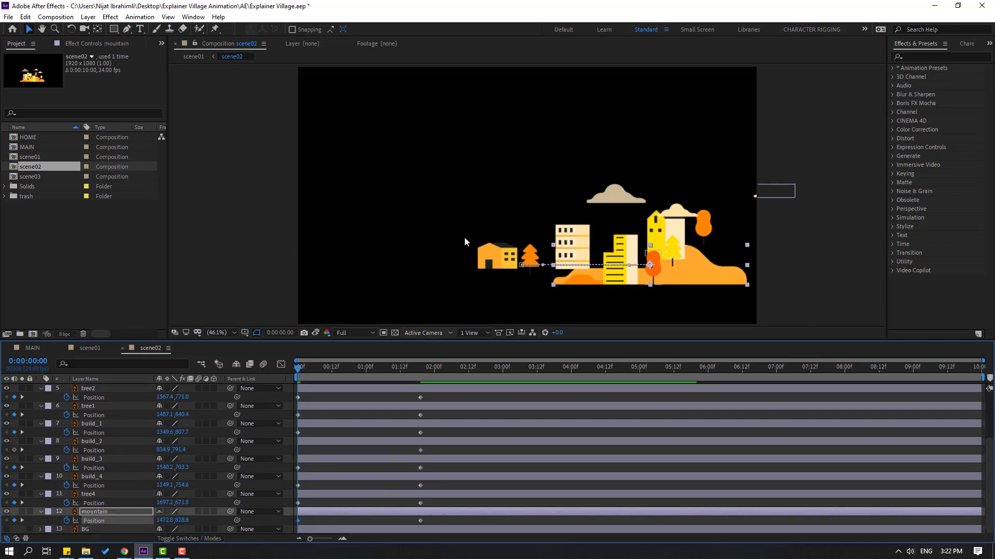
# Step: Slide the build_2 house's start to X 1662.9 and preview scene02
pyautogui.click(488, 252)
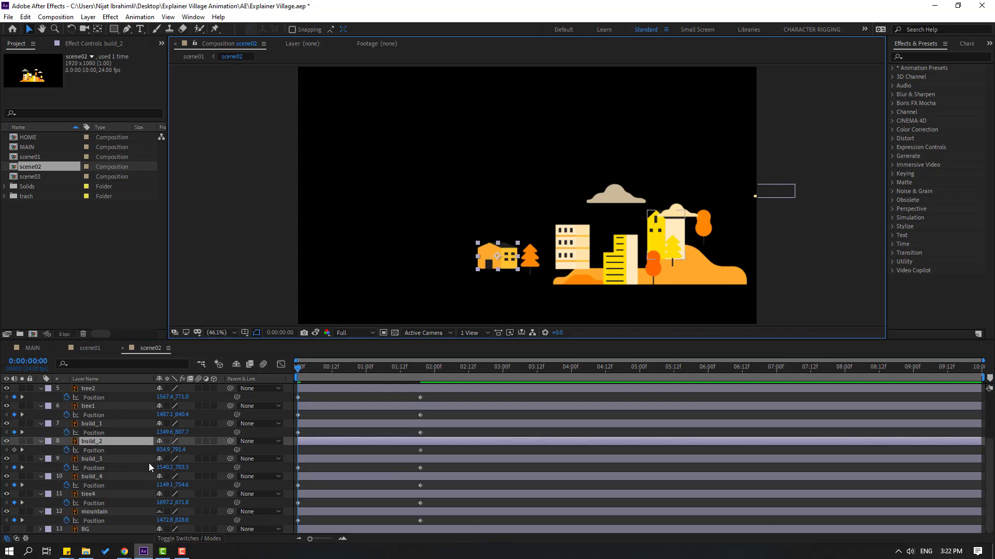
pyautogui.moveTo(163, 453); pyautogui.dragTo(467, 446)
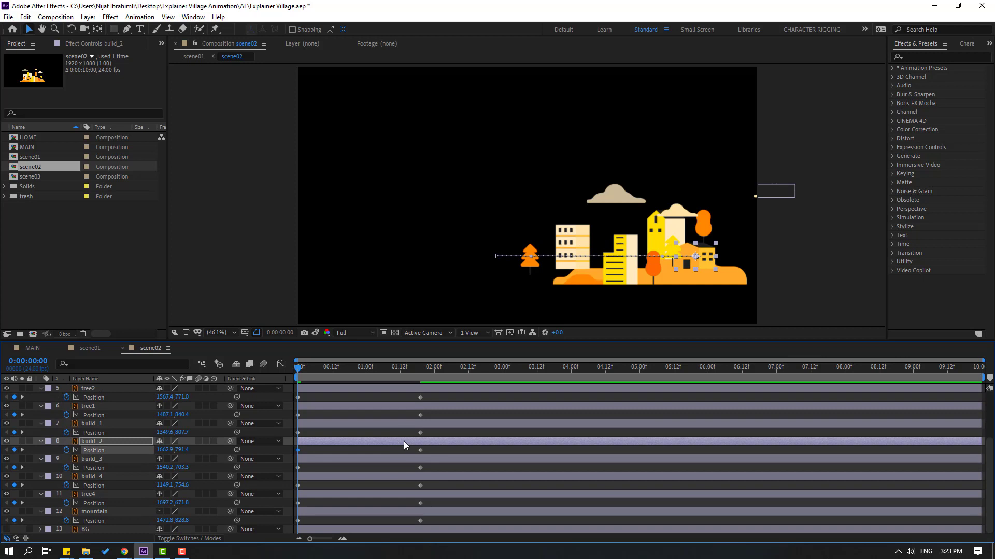
pyautogui.click(444, 415)
pyautogui.press('space')
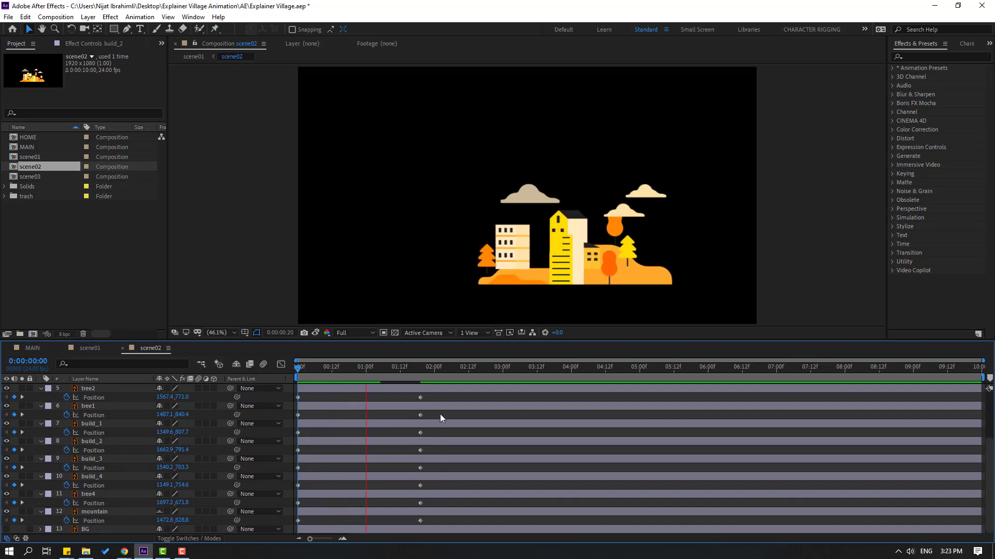
pyautogui.press('space')
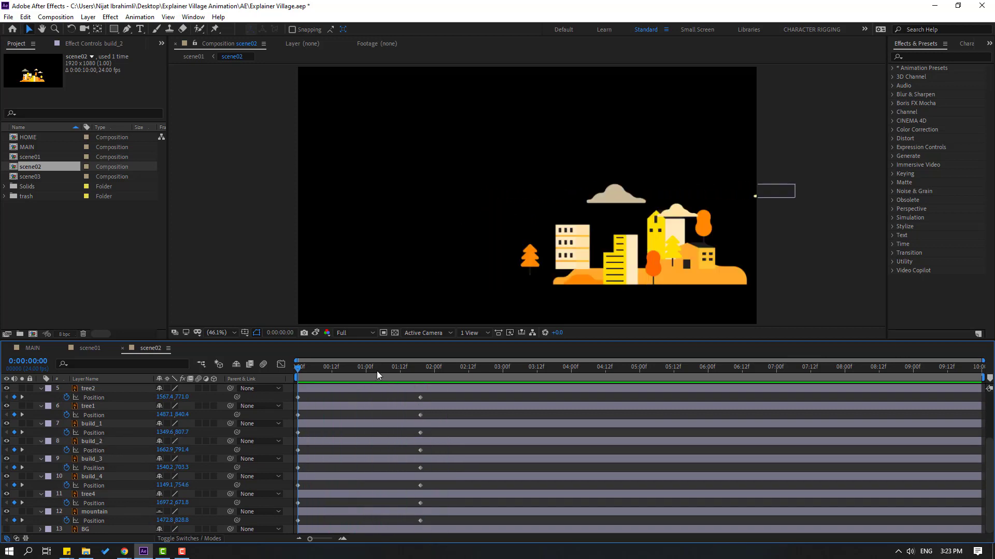
# Step: Enlarge the timeline and select every layer's Position keyframes
pyautogui.scroll(4, 441, 412)
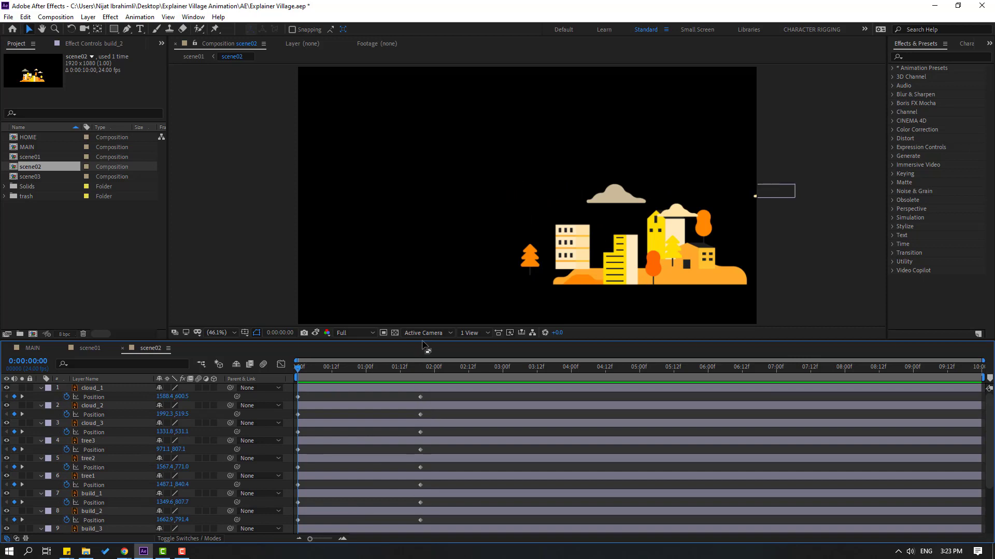
pyautogui.moveTo(423, 337); pyautogui.dragTo(419, 198)
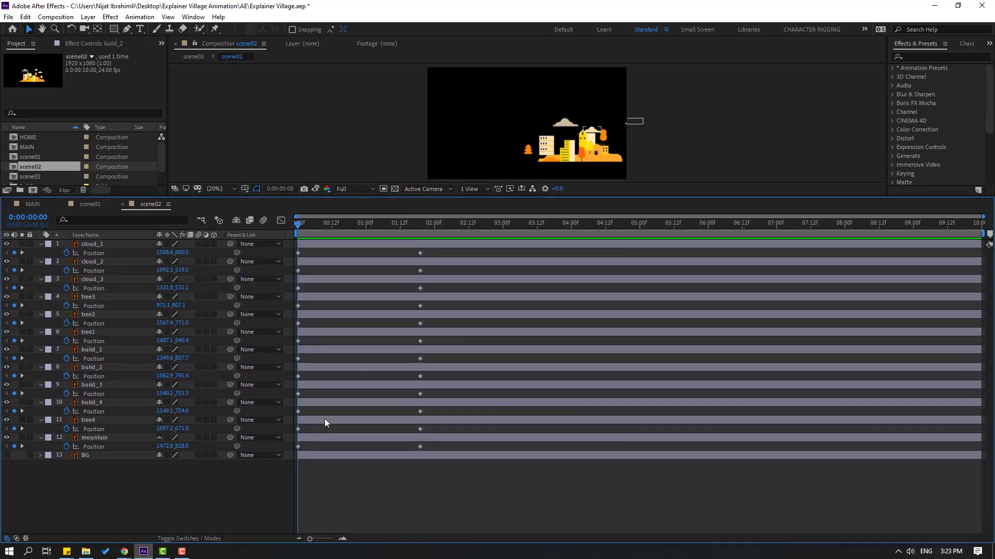
pyautogui.hotkey('ctrl', 'a')
# Step: Apply Easy Ease to the selected scene02 slide-in keyframes
pyautogui.rightClick(298, 447)
pyautogui.moveTo(342, 438)
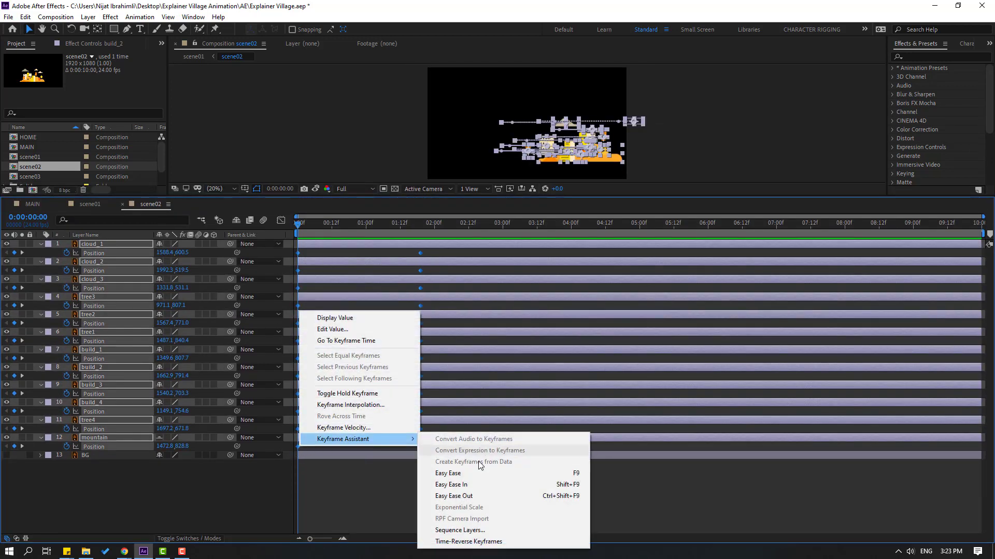
pyautogui.click(436, 470)
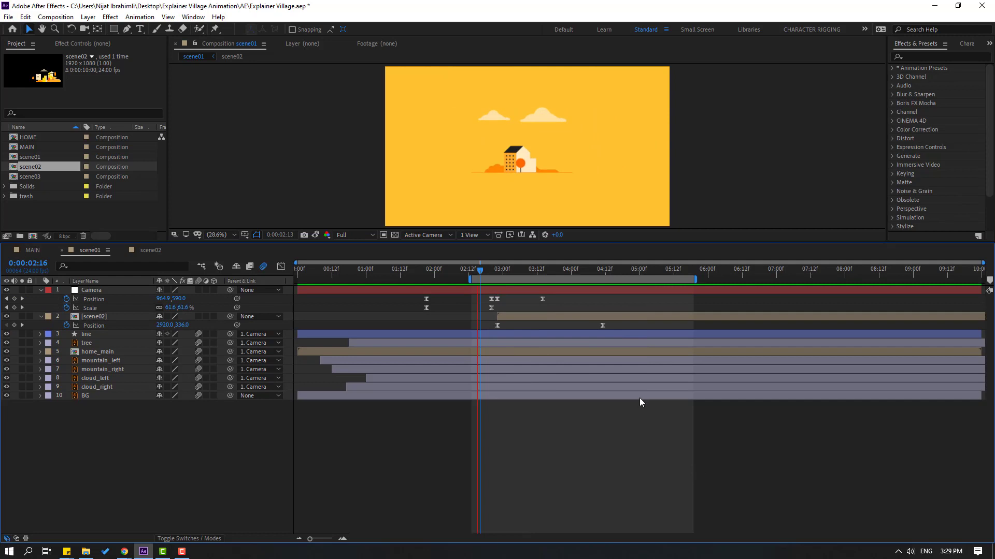
# Step: In scene02's speed graph, lengthen the start keyframes' outgoing influence and preview the slide-in
pyautogui.click(143, 251)
pyautogui.moveTo(444, 295); pyautogui.dragTo(280, 508)
pyautogui.click(280, 267)
pyautogui.moveTo(390, 275); pyautogui.dragTo(359, 273)
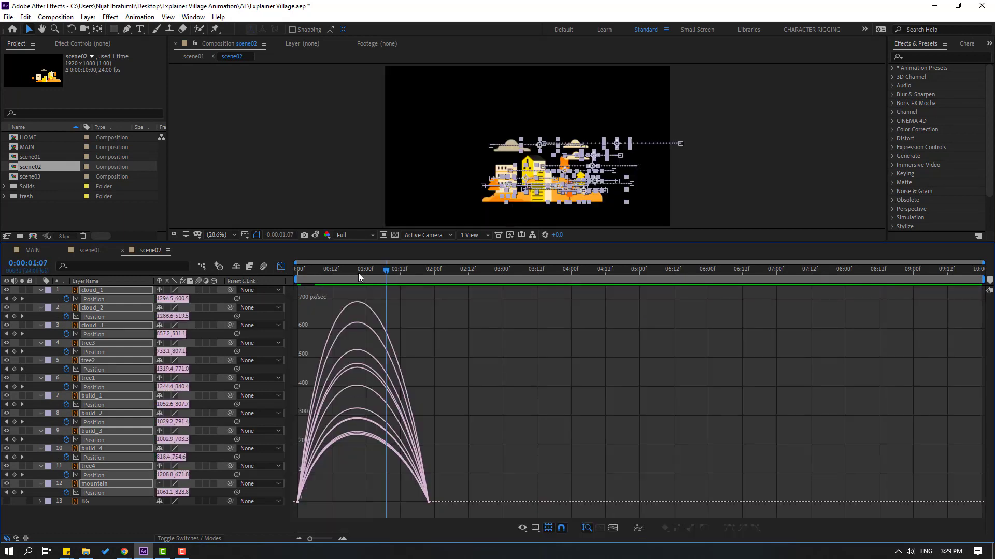
pyautogui.moveTo(277, 533); pyautogui.dragTo(279, 531)
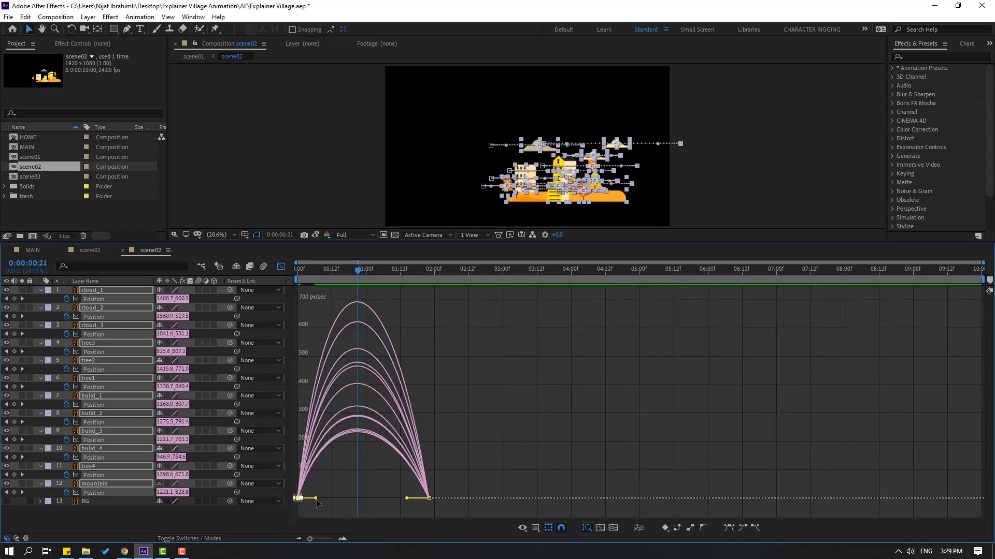
pyautogui.moveTo(315, 498); pyautogui.dragTo(350, 500)
pyautogui.press('space')
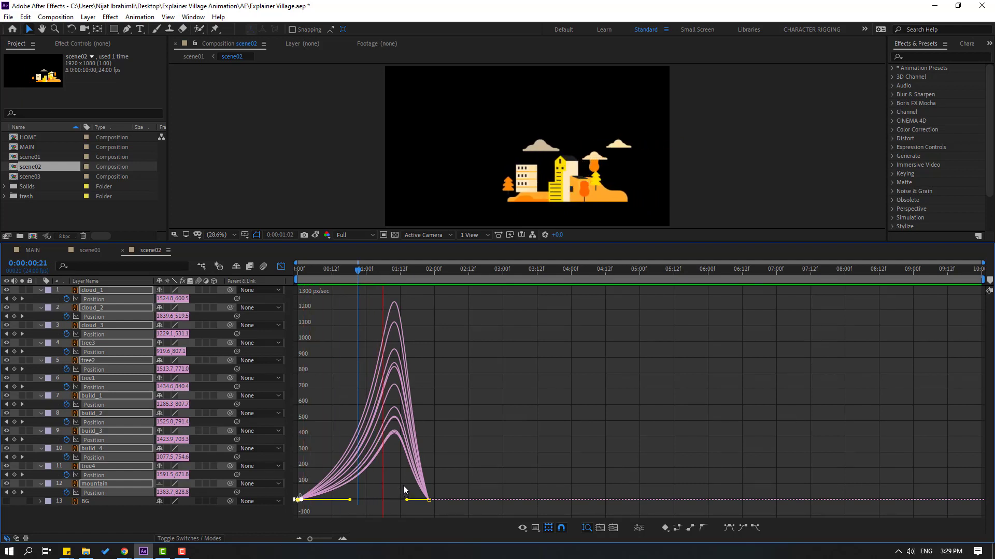
pyautogui.press('space')
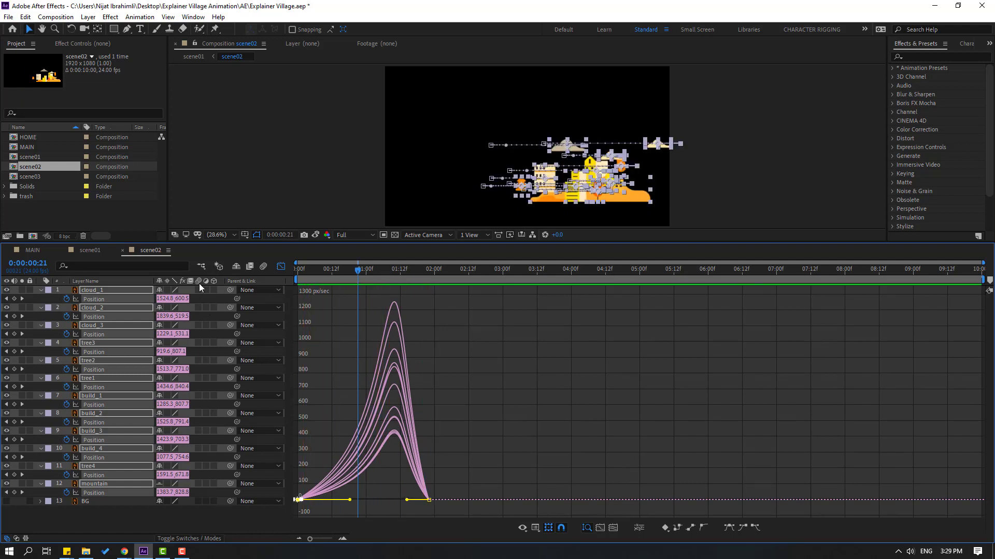
# Step: Play the scene01 transition preview from about 03:00
pyautogui.click(89, 250)
pyautogui.click(501, 271)
pyautogui.press('space')
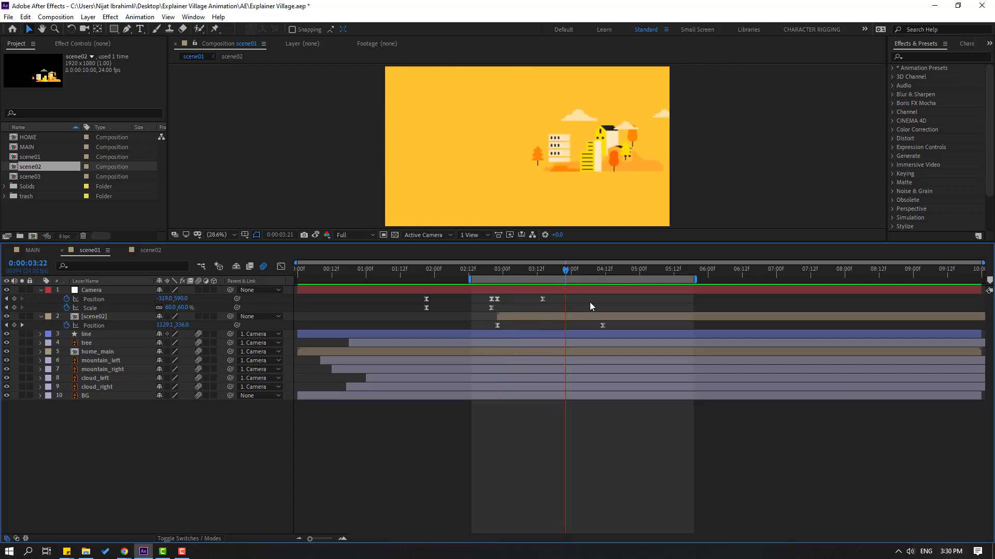
# Step: In scene01, shift scene02's Position keyframes later, start its layer earlier, and preview
pyautogui.press('space')
pyautogui.moveTo(613, 323); pyautogui.dragTo(548, 328)
pyautogui.click(522, 324)
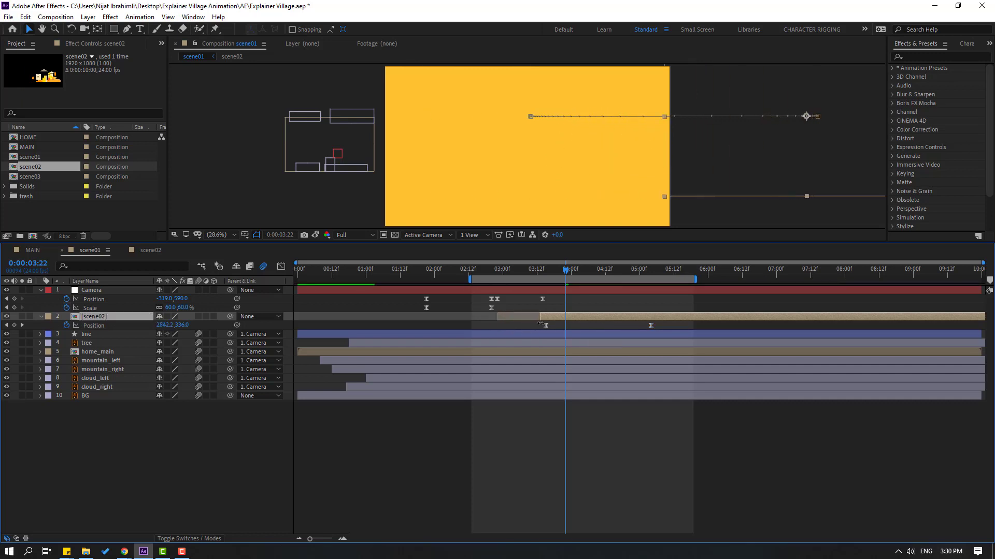
pyautogui.moveTo(566, 314); pyautogui.dragTo(525, 320)
pyautogui.press('space')
pyautogui.press('space')
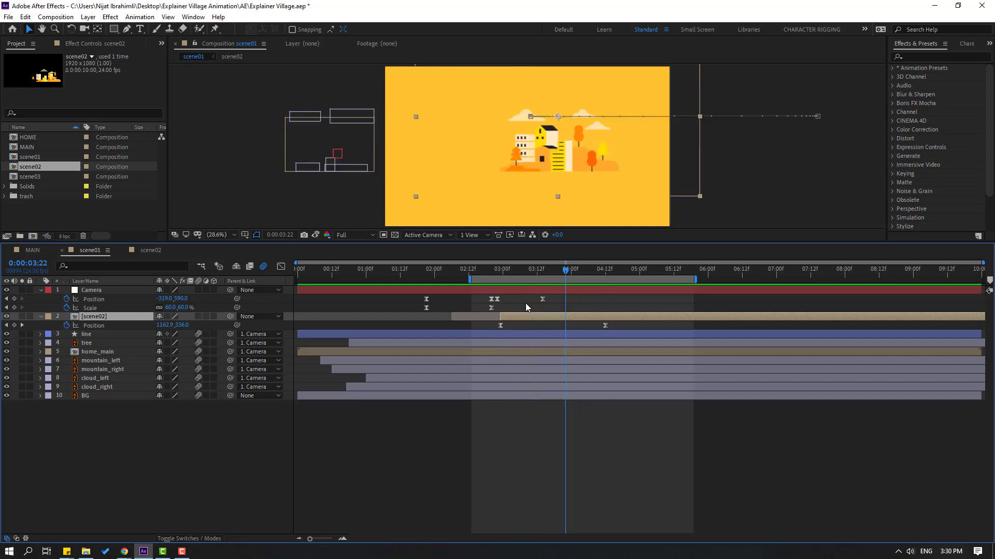
# Step: Inside scene02, select and delay all Position keyframes, then preview the transition in scene01
pyautogui.doubleClick(575, 316)
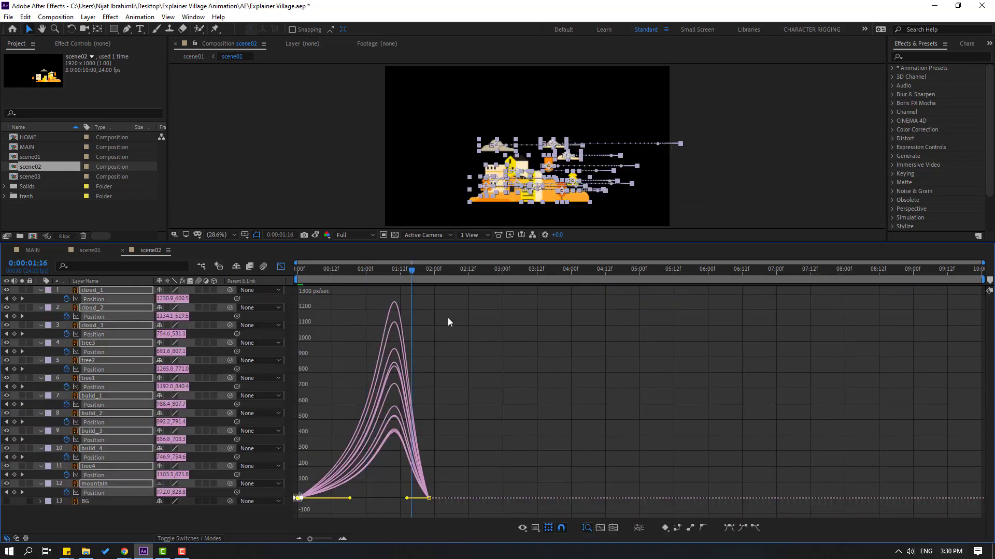
pyautogui.click(280, 266)
pyautogui.moveTo(441, 300); pyautogui.dragTo(324, 494)
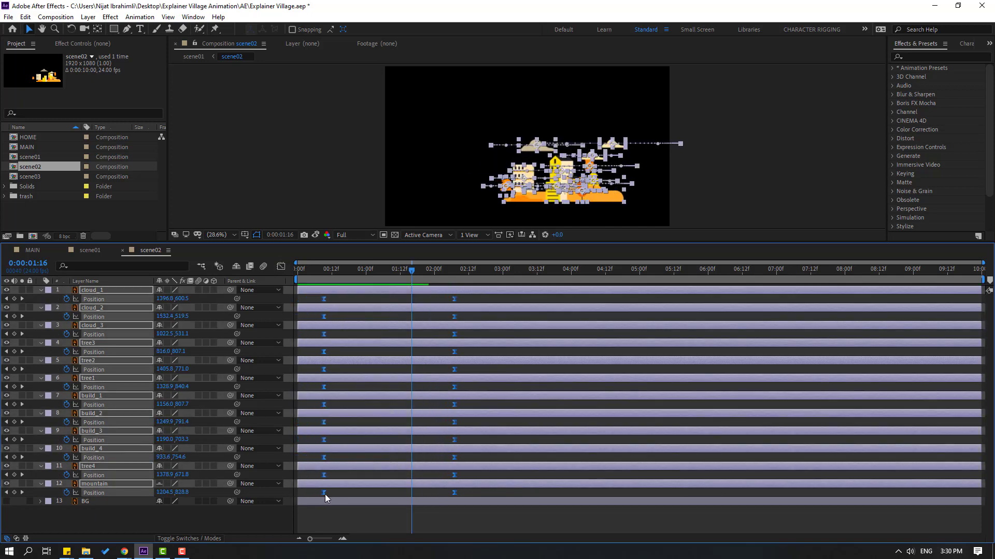
pyautogui.click(100, 254)
pyautogui.press('space')
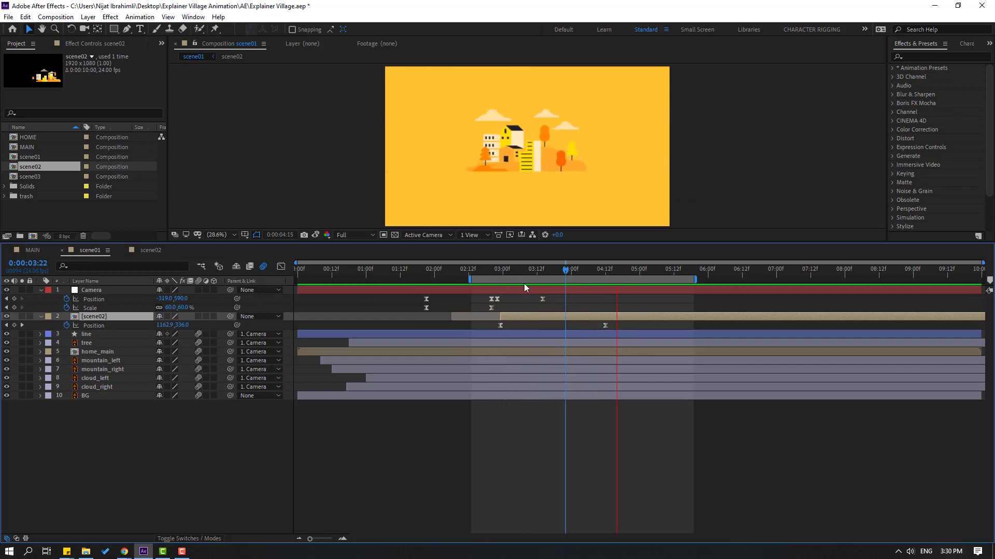
pyautogui.press('space')
# Step: Adjust scene02's final Position keyframes in the speed graph and preview scene01 again
pyautogui.click(151, 251)
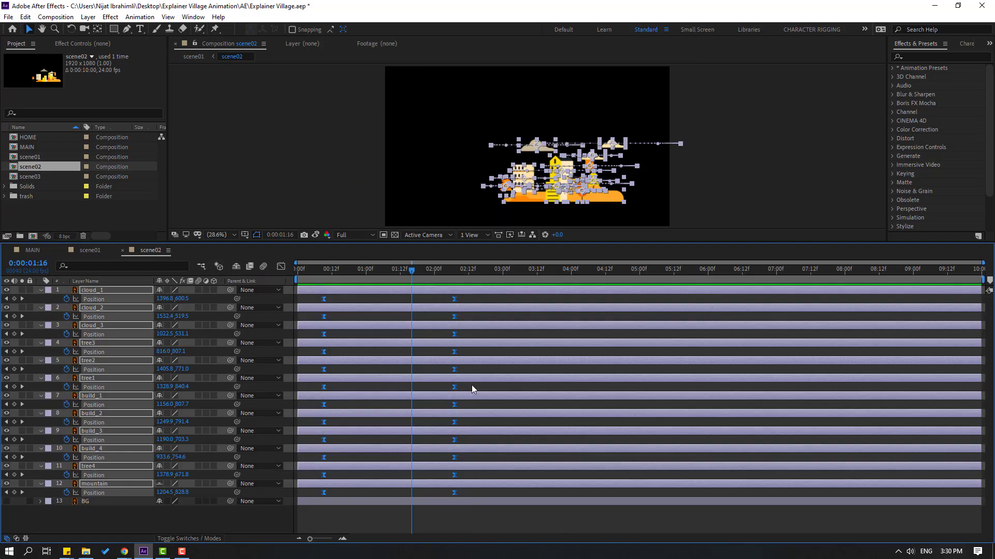
pyautogui.click(280, 266)
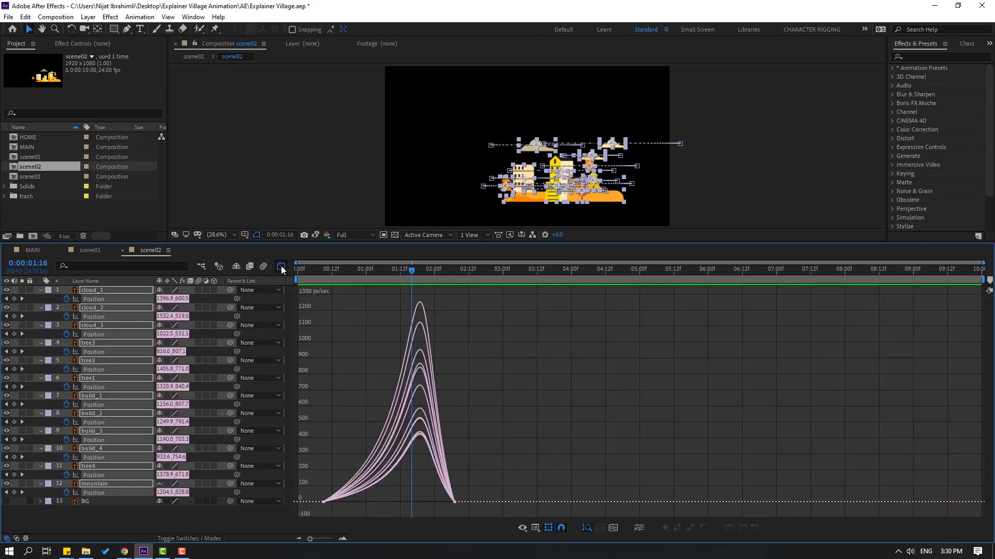
pyautogui.moveTo(474, 487); pyautogui.dragTo(359, 499)
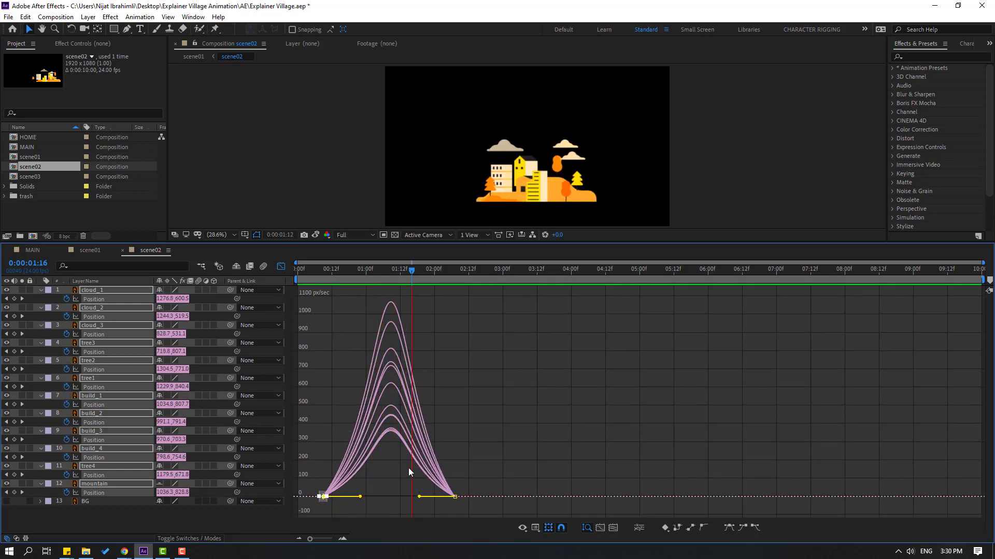
pyautogui.click(96, 254)
pyautogui.press('space')
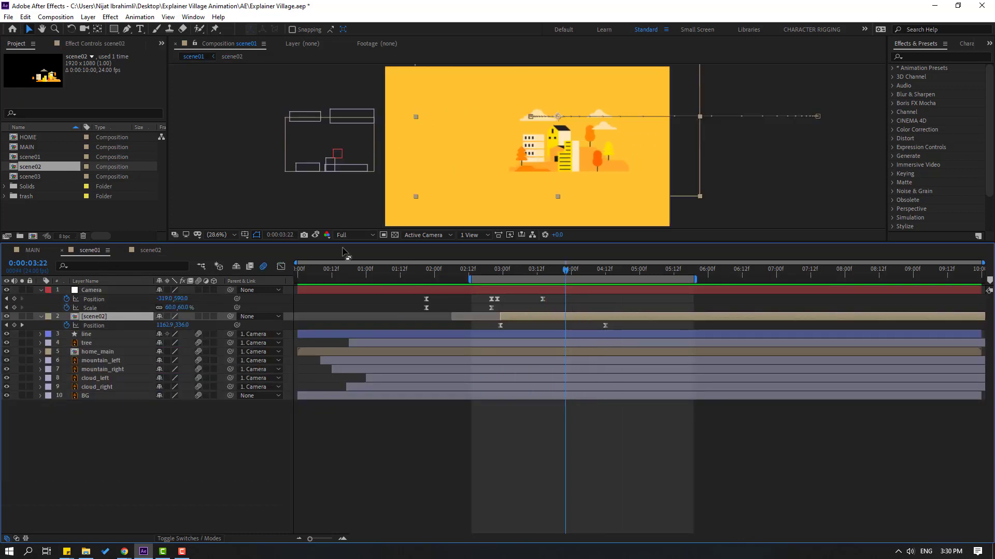
# Step: Add a late scene02 Position keyframe lowering the village to Y 607, and shift it later
pyautogui.moveTo(567, 270); pyautogui.dragTo(609, 280)
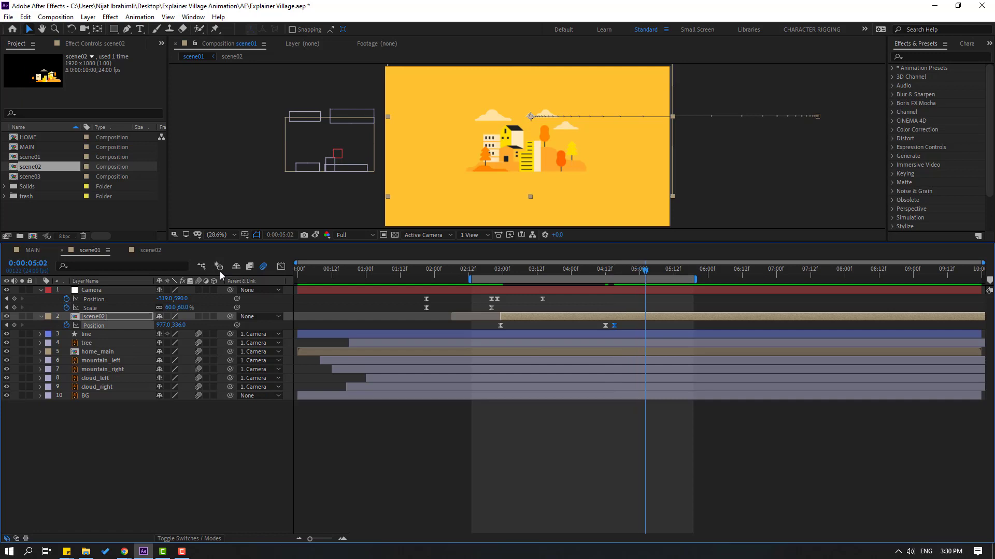
pyautogui.moveTo(179, 329); pyautogui.dragTo(346, 291)
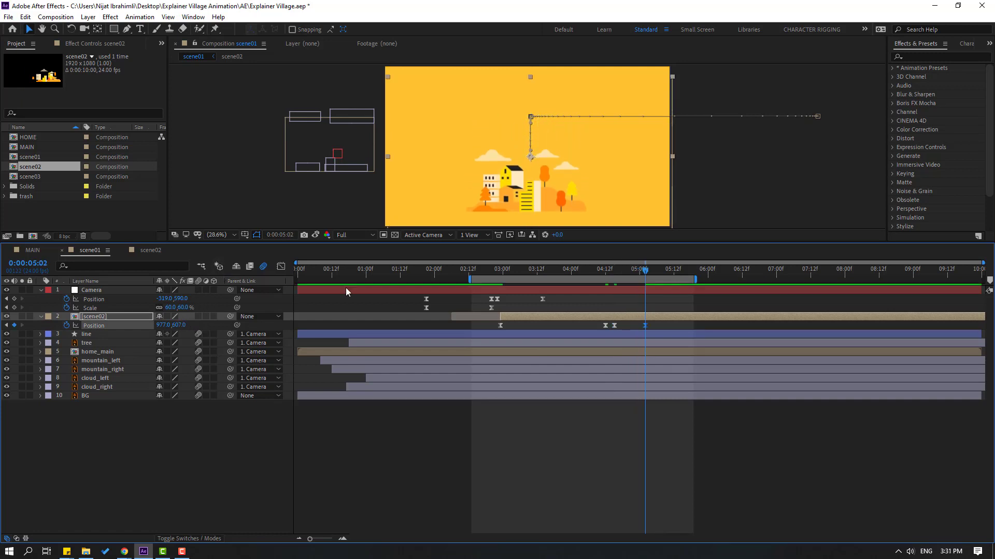
pyautogui.moveTo(394, 242); pyautogui.dragTo(377, 382)
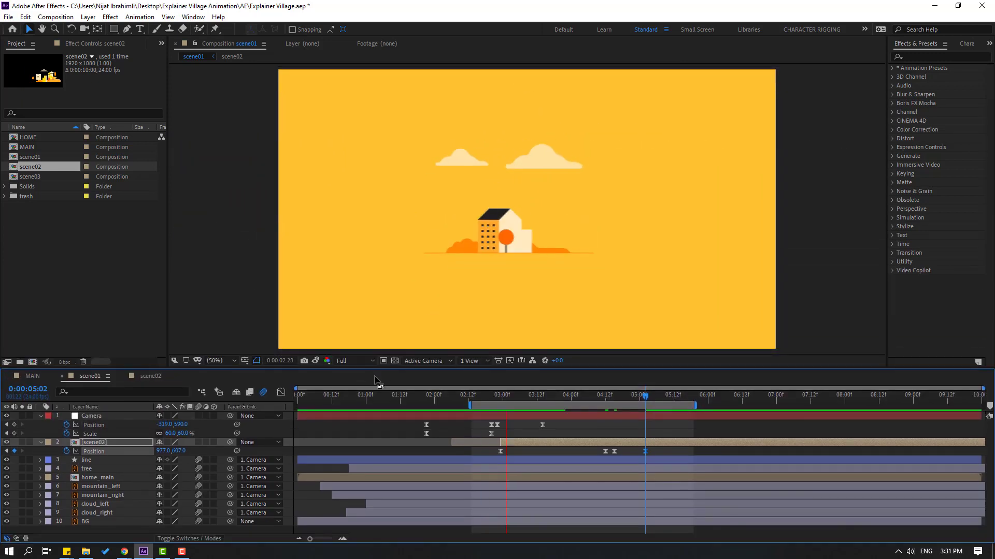
pyautogui.press('space')
pyautogui.moveTo(645, 452); pyautogui.dragTo(667, 452)
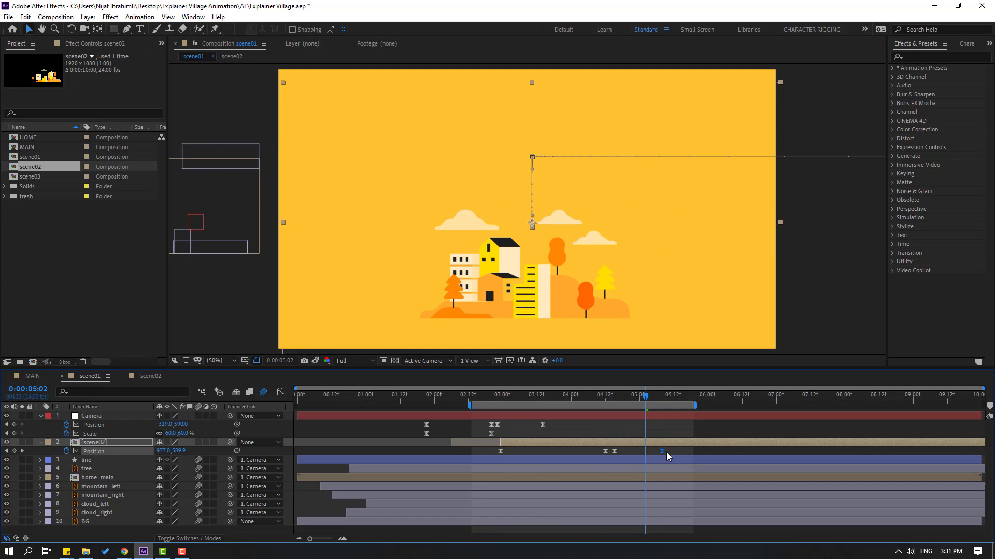
# Step: Show scene02's speed graph and select the keyframes near 4:19
pyautogui.click(281, 392)
pyautogui.click(624, 509)
pyautogui.click(615, 511)
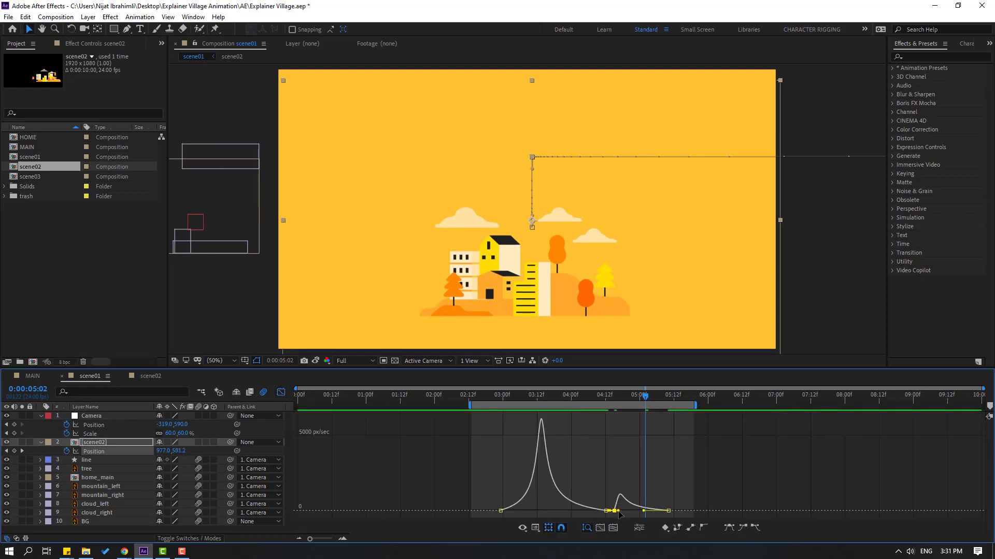
# Step: Preview the village's settling motion
pyautogui.moveTo(625, 512)
pyautogui.press('space')
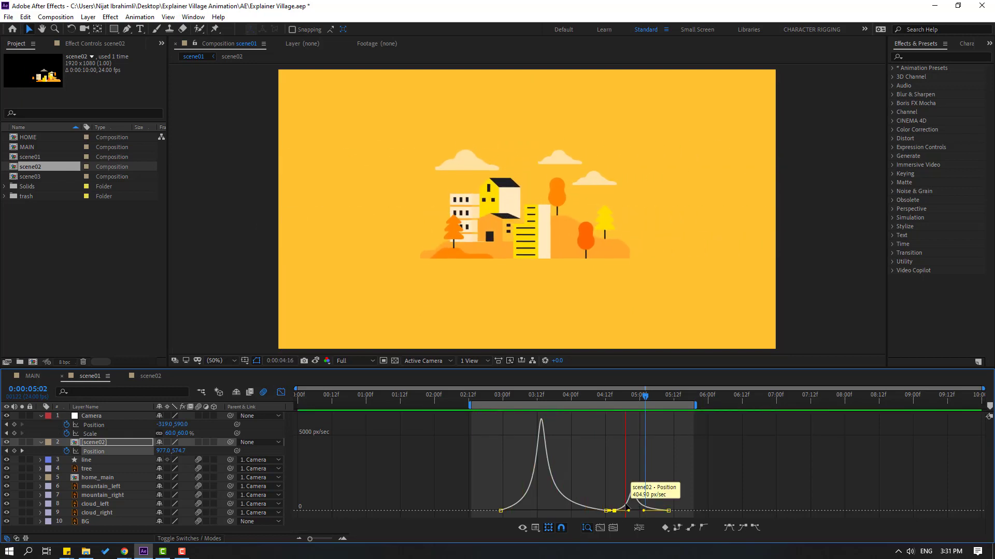
pyautogui.press('space')
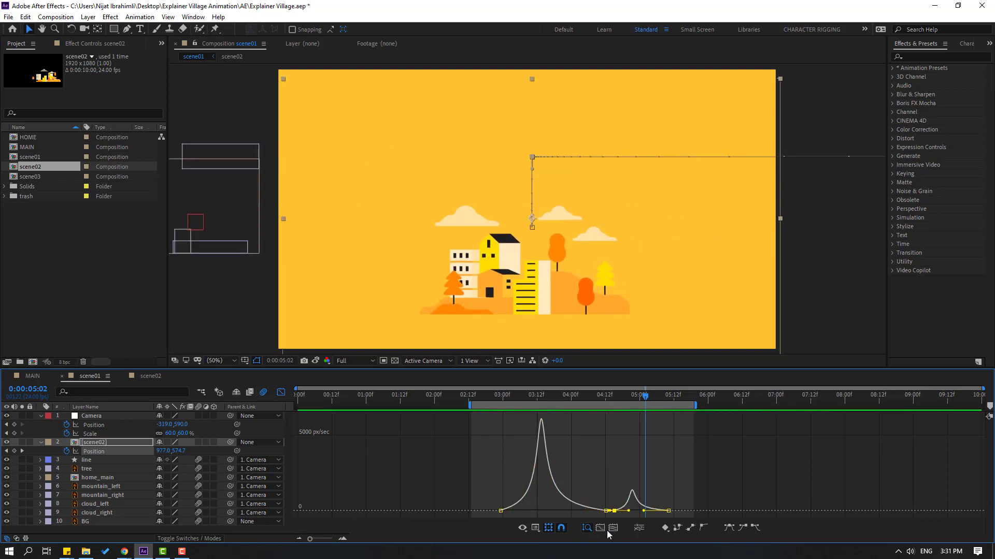
# Step: Move scene02's last Position keyframe to about 6:00, extend the work area, and preview
pyautogui.hotkey('shift', 'F3')
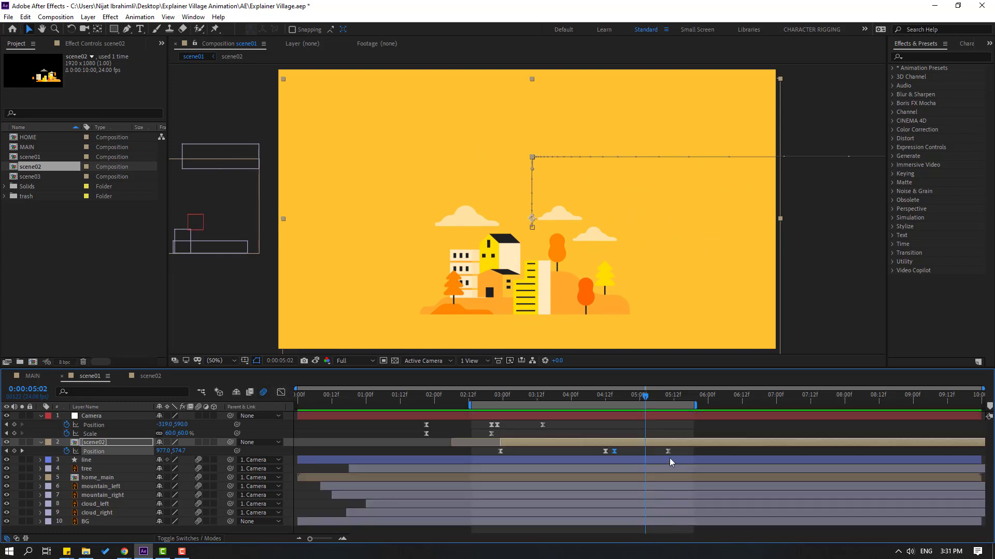
pyautogui.moveTo(668, 452); pyautogui.dragTo(688, 451)
pyautogui.moveTo(695, 409); pyautogui.dragTo(724, 410)
pyautogui.moveTo(688, 451); pyautogui.dragTo(699, 451)
pyautogui.press('space')
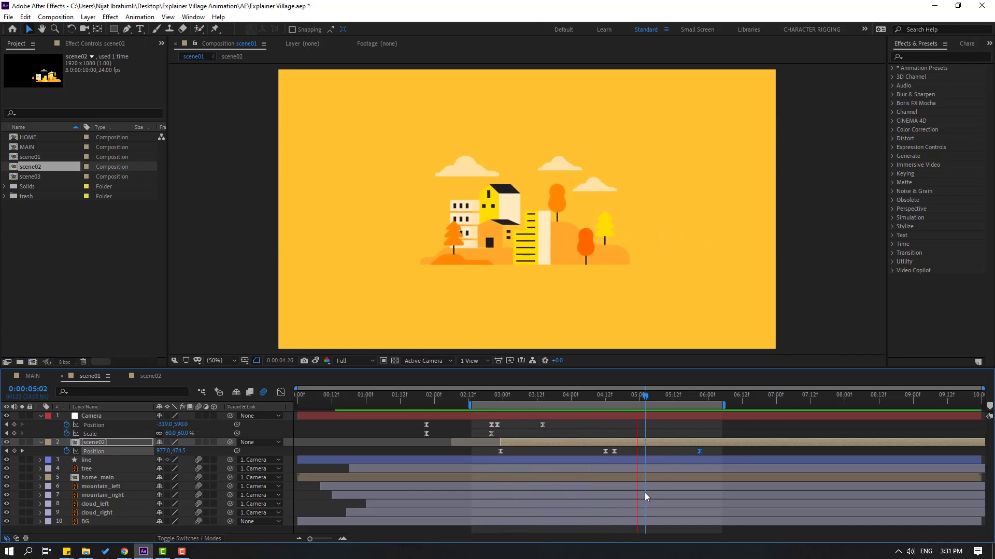
pyautogui.press('space')
pyautogui.press('space')
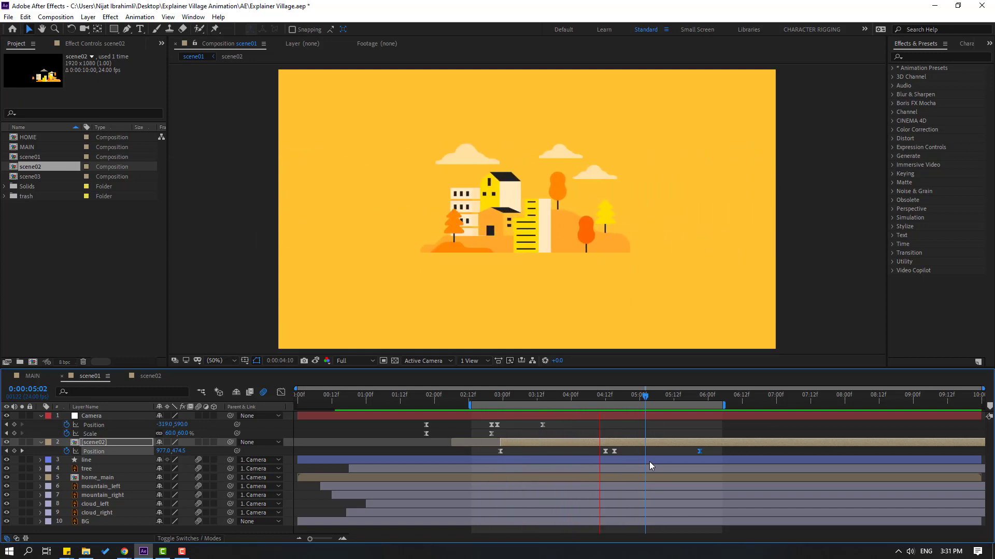
pyautogui.press('space')
# Step: Shift all twelve scene02 end Position keyframes later to about 02:17f
pyautogui.click(142, 377)
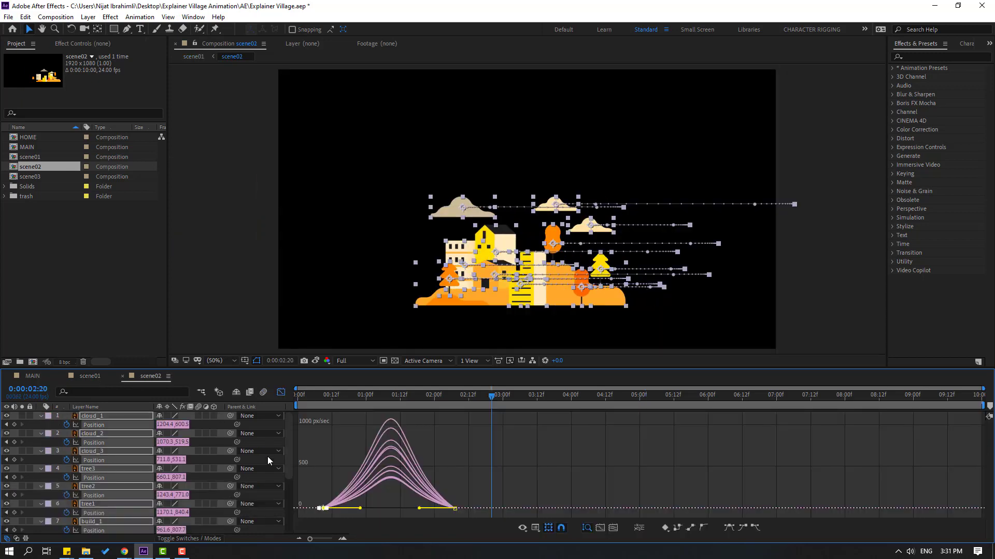
pyautogui.click(281, 393)
pyautogui.click(464, 425)
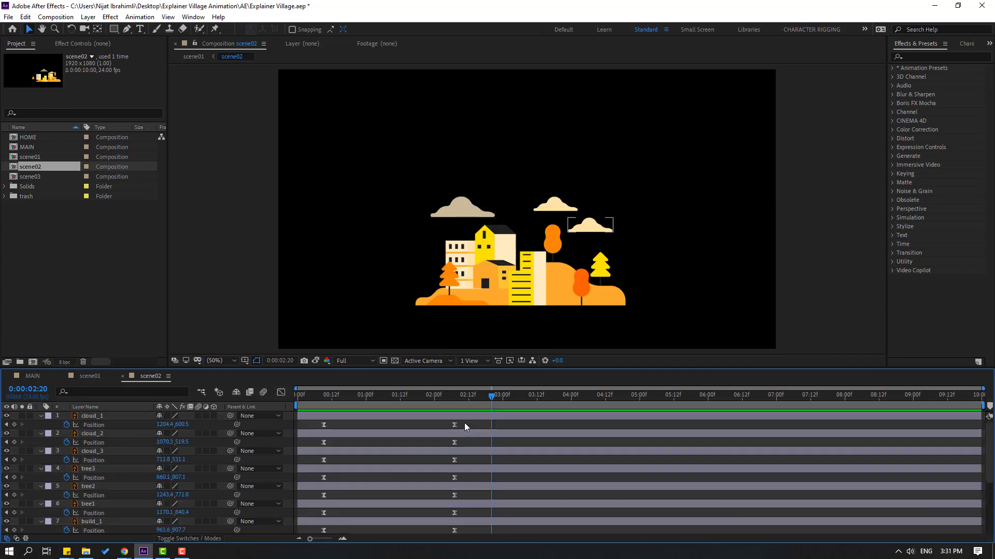
pyautogui.moveTo(465, 367); pyautogui.dragTo(472, 245)
pyautogui.moveTo(467, 302); pyautogui.dragTo(481, 496)
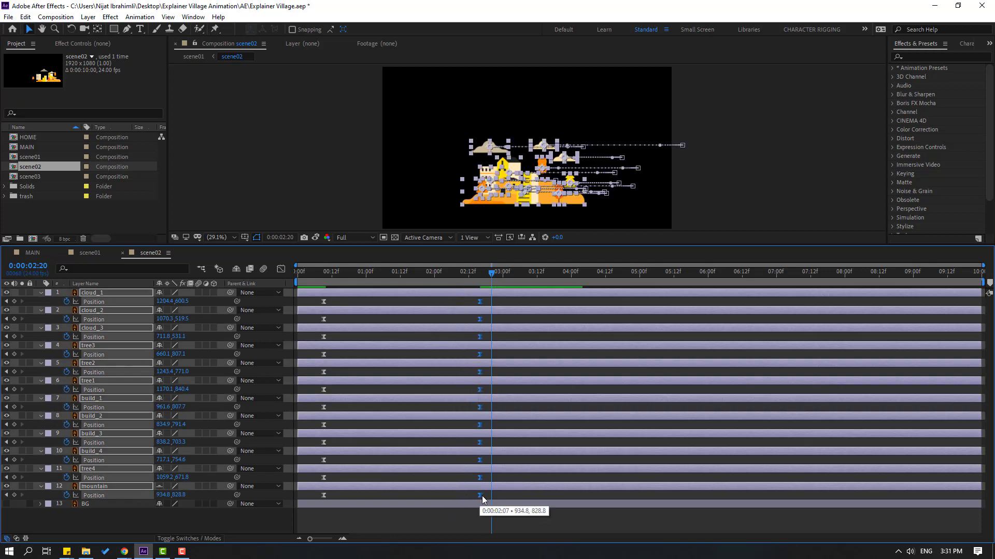
# Step: Return to scene01, stop playback, enlarge the composition view and deselect scene02
pyautogui.click(85, 254)
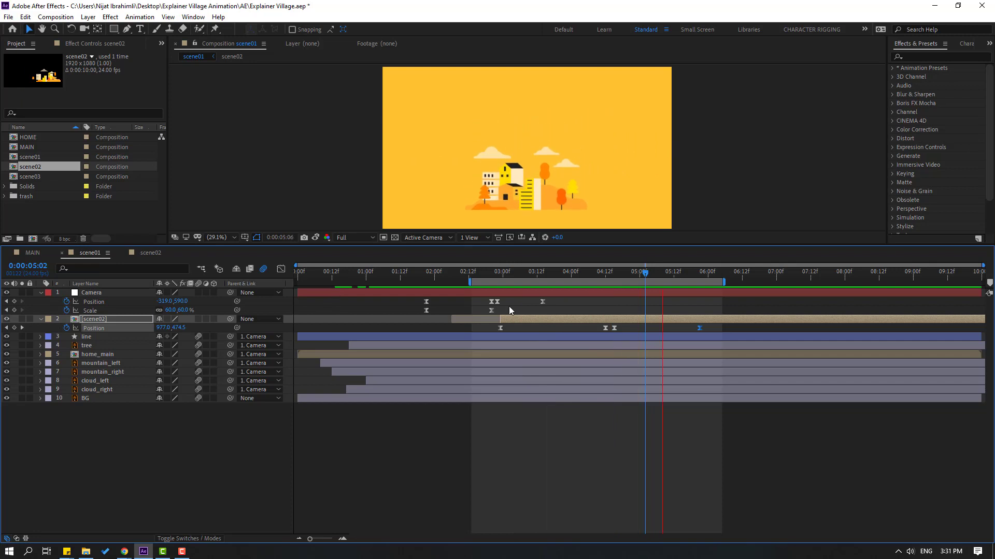
pyautogui.press('space')
pyautogui.moveTo(610, 244); pyautogui.dragTo(688, 397)
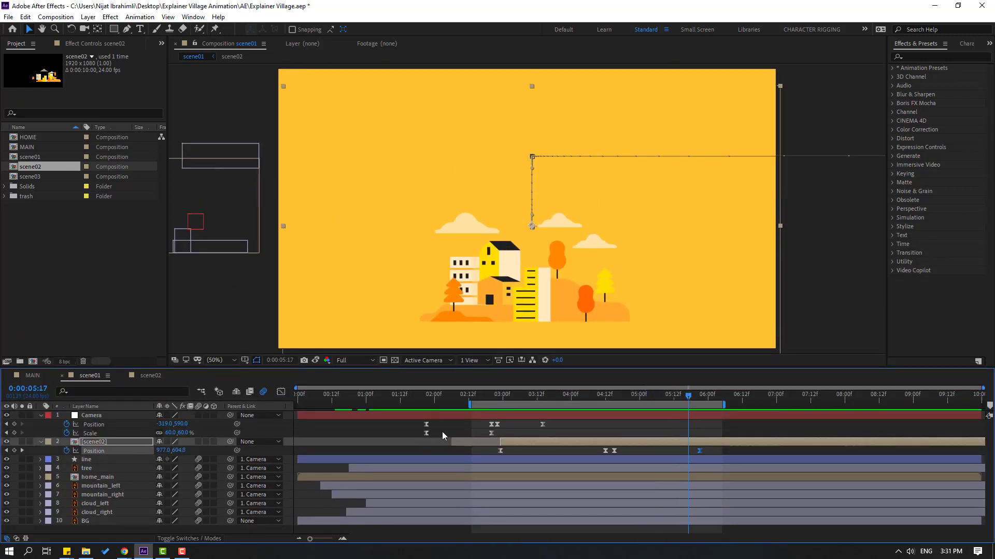
pyautogui.click(442, 434)
# Step: Create a SMART VILLAGE text layer near the top of the frame
pyautogui.click(139, 30)
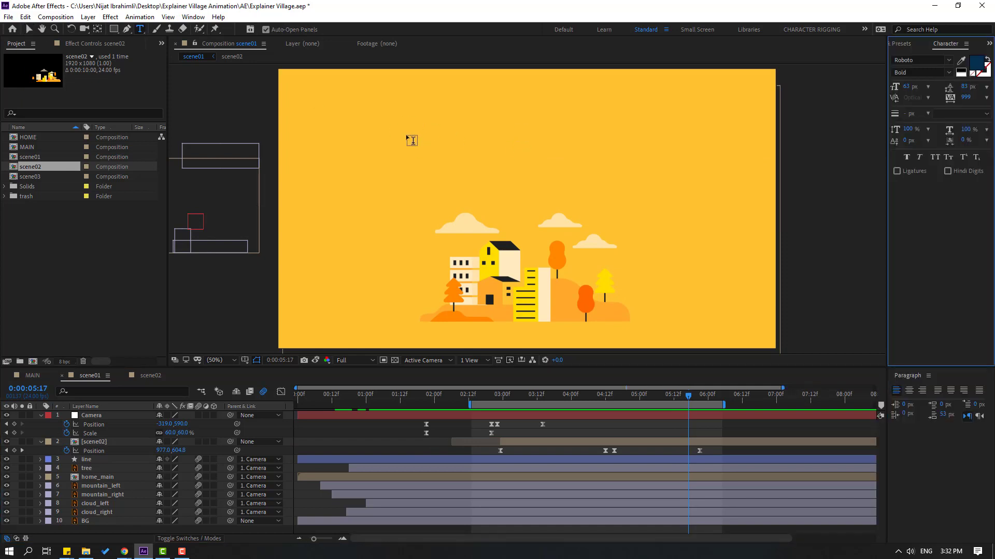
pyautogui.click(368, 126)
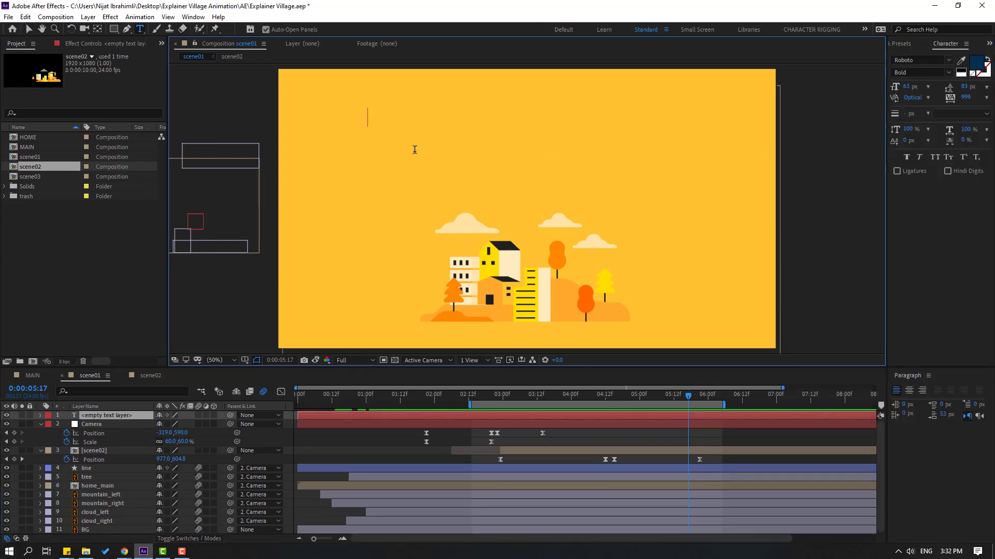
pyautogui.write('SMART')
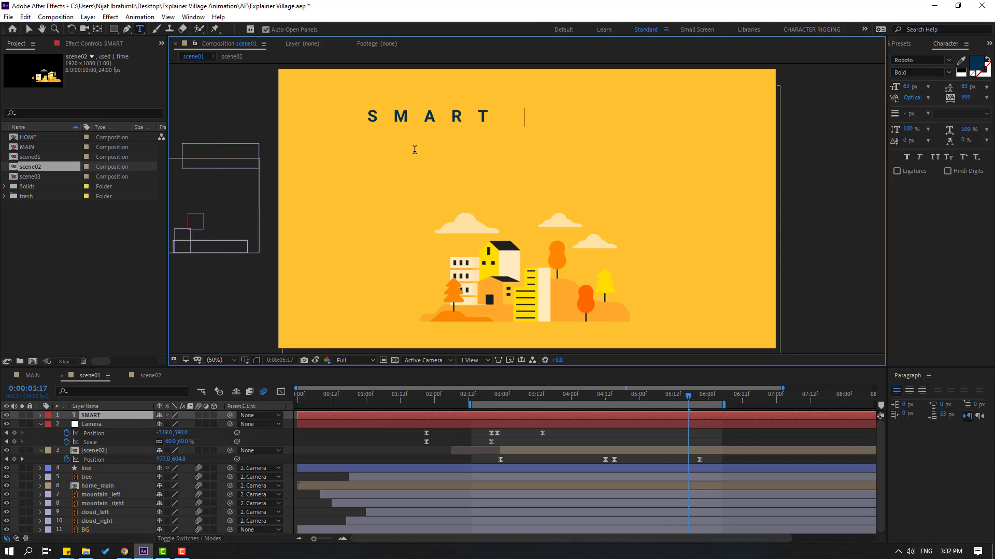
pyautogui.write(' VILLAGE')
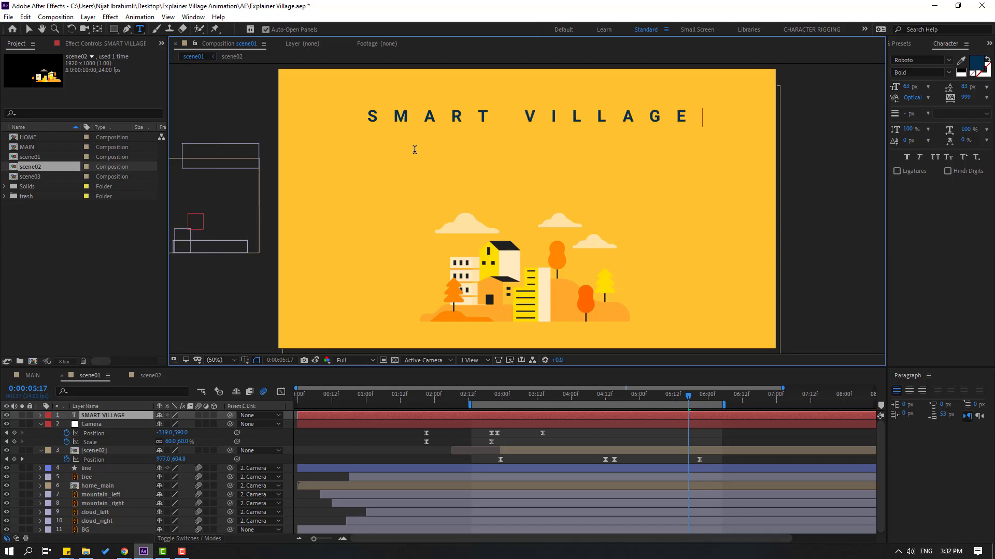
pyautogui.click(30, 30)
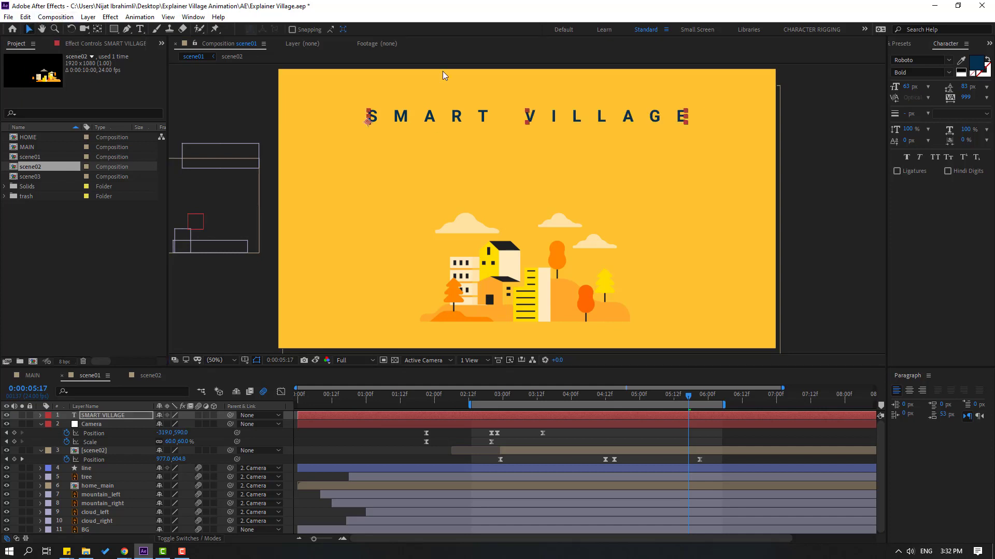
# Step: Set the title's tracking to 0, font to Gabo Drive, and size to 136 px
pyautogui.click(987, 100)
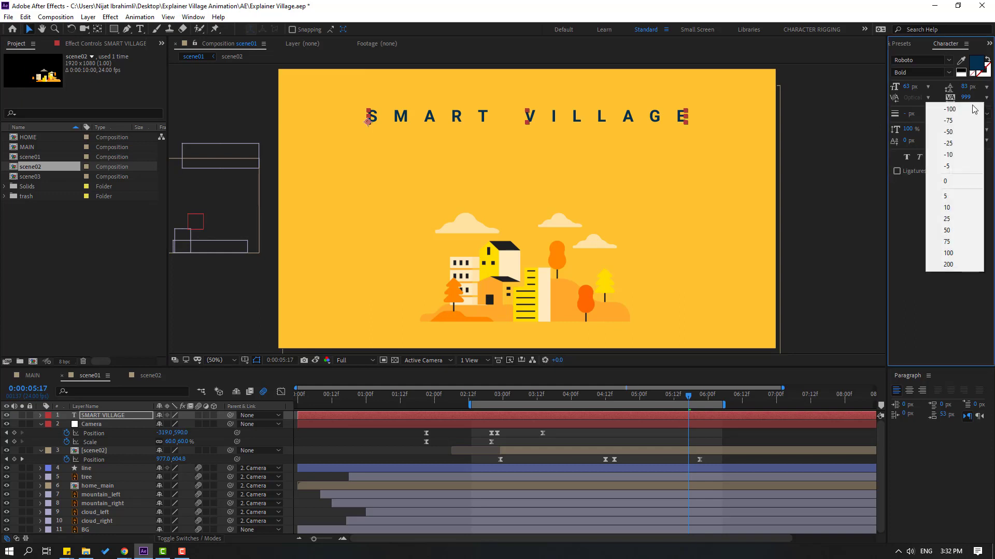
pyautogui.click(939, 185)
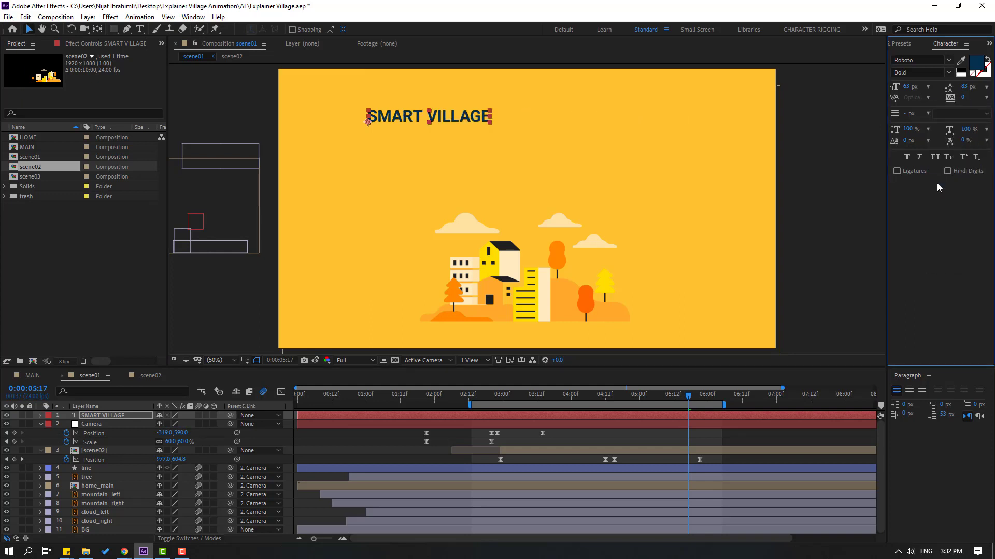
pyautogui.click(933, 61)
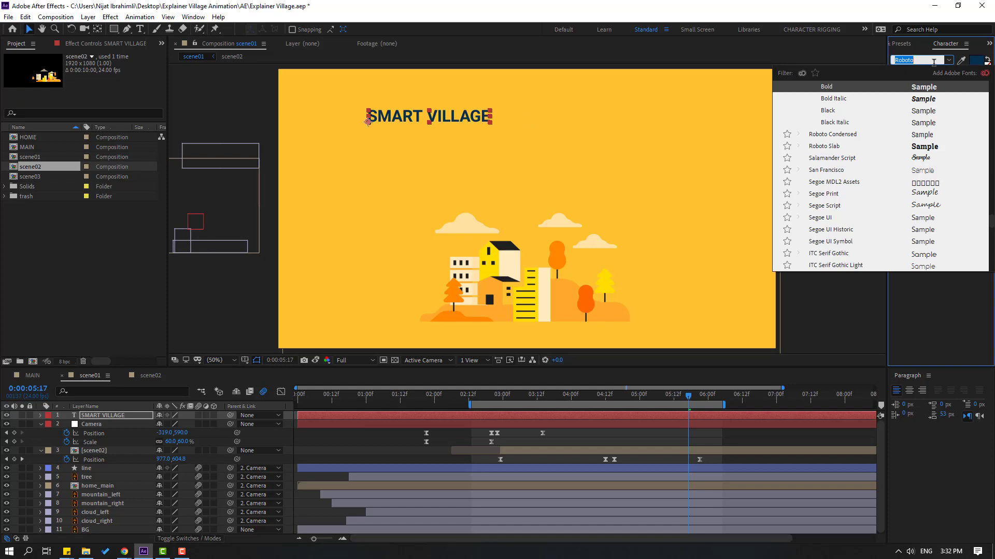
pyautogui.write('ga')
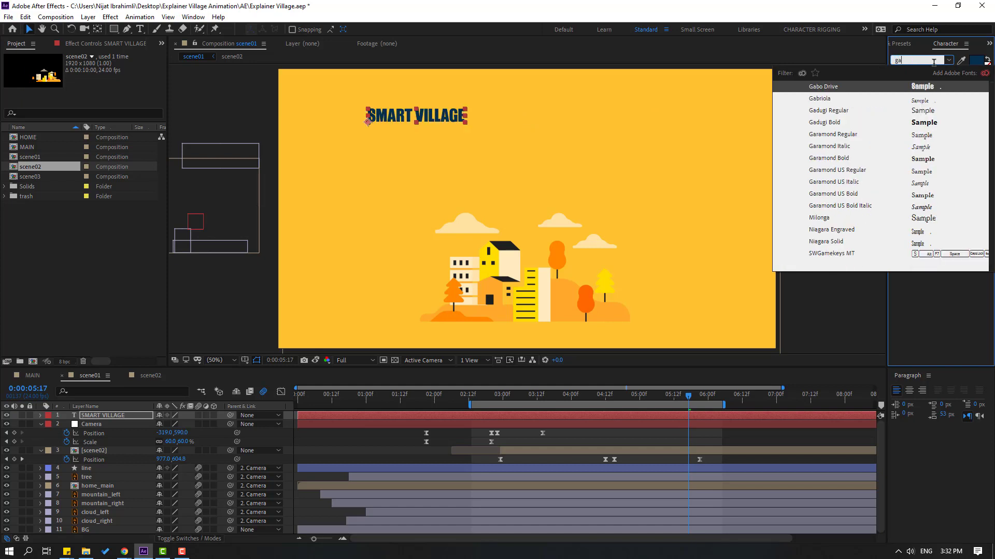
pyautogui.write('b')
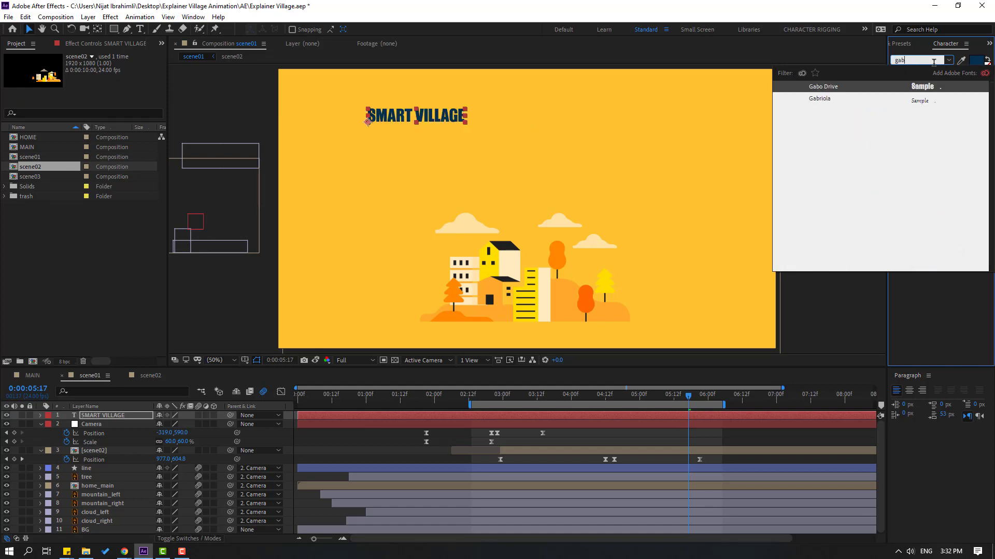
pyautogui.click(825, 87)
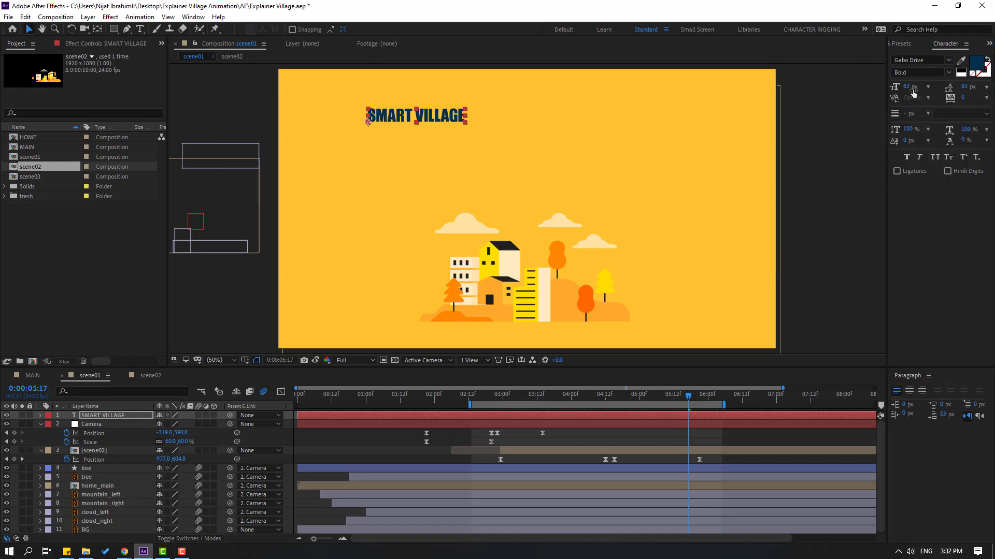
pyautogui.moveTo(915, 88); pyautogui.dragTo(974, 72)
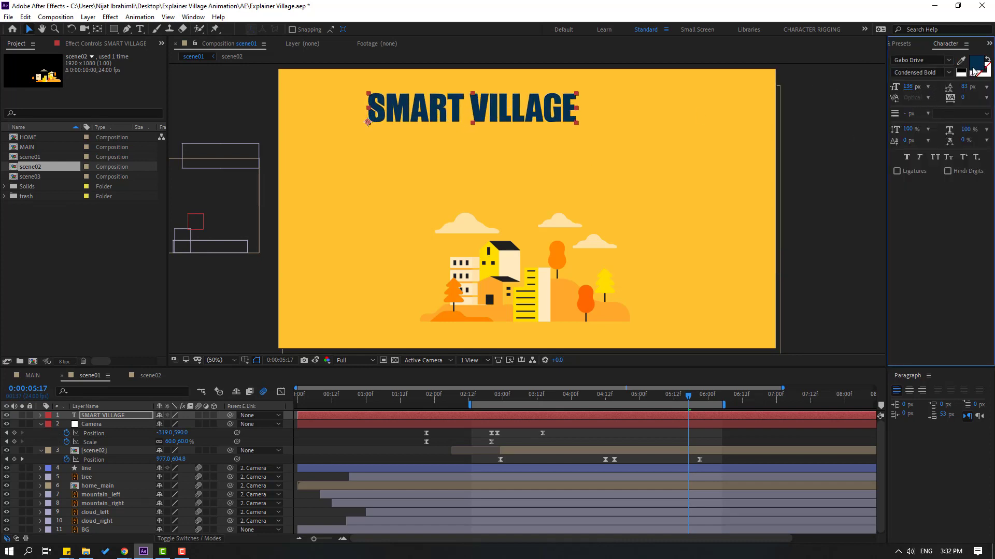
pyautogui.click(976, 63)
# Step: Colour the title white, scale it to 190 px, and centre it above the village
pyautogui.moveTo(637, 355); pyautogui.dragTo(549, 319)
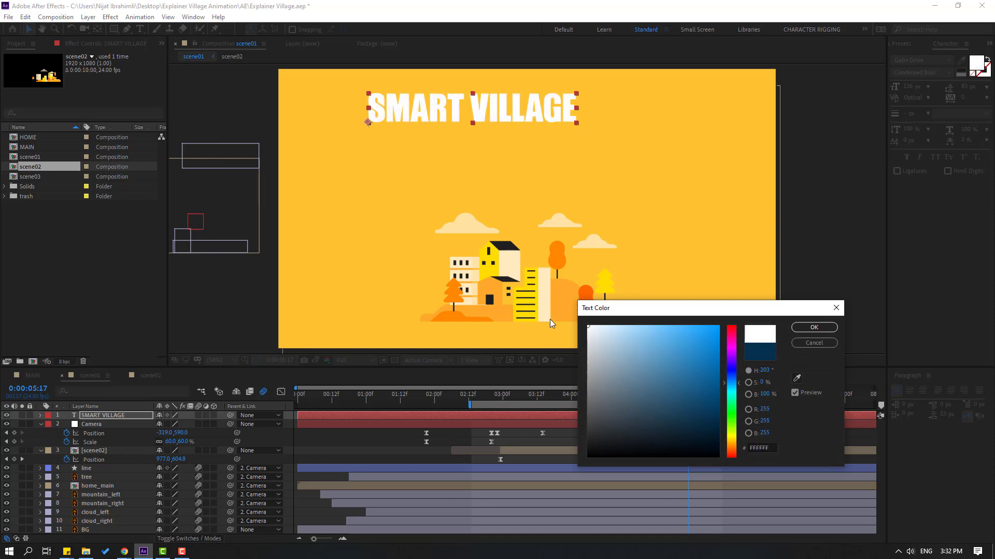
pyautogui.click(812, 328)
pyautogui.moveTo(504, 105); pyautogui.dragTo(557, 147)
pyautogui.moveTo(912, 92); pyautogui.dragTo(939, 92)
pyautogui.moveTo(591, 144); pyautogui.dragTo(552, 144)
# Step: Open the Animation Composer 3 panel from the Window menu
pyautogui.click(193, 17)
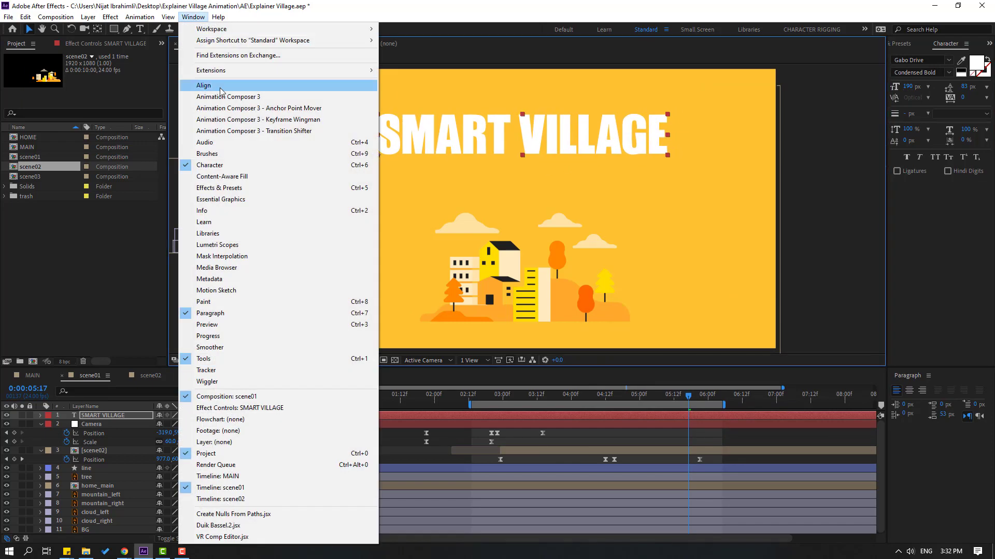
pyautogui.click(254, 102)
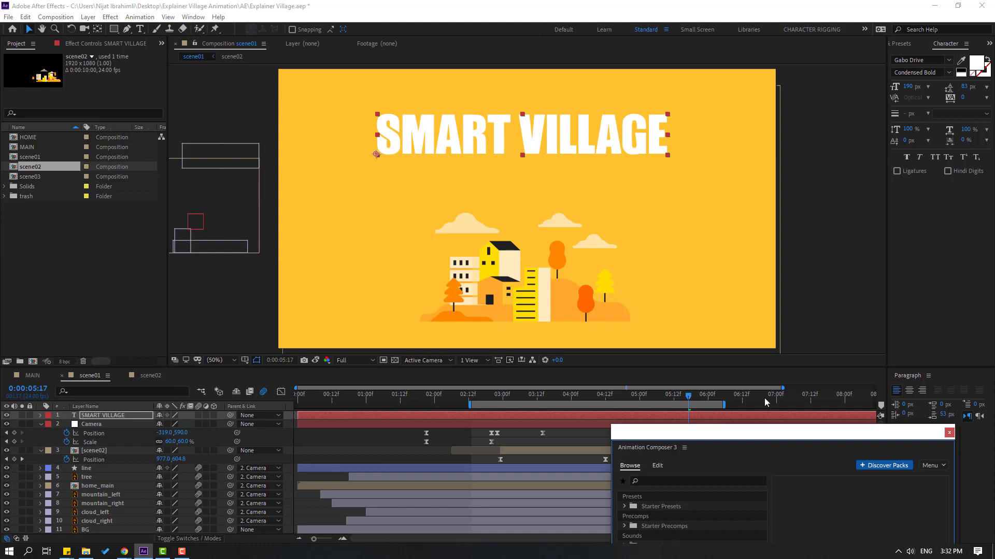
pyautogui.moveTo(772, 431); pyautogui.dragTo(722, 257)
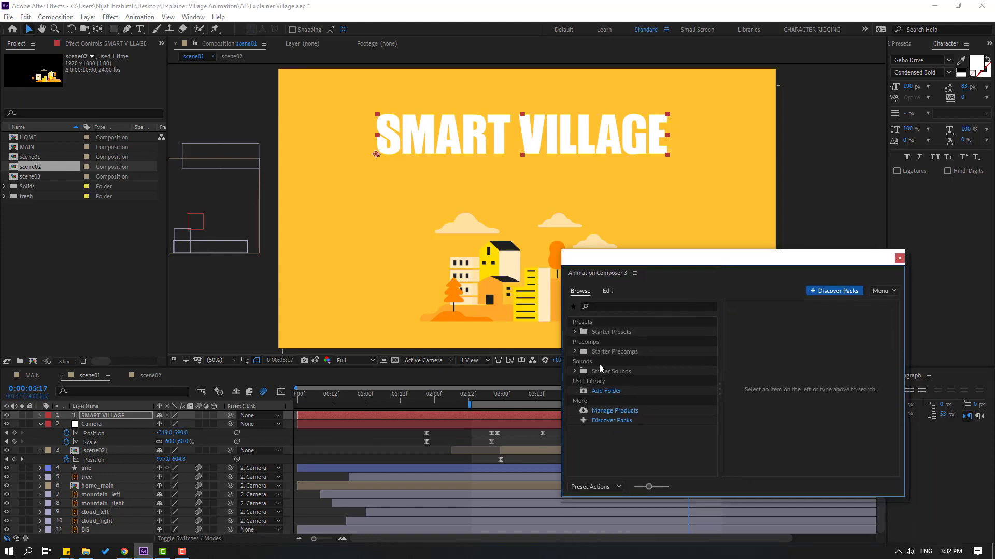
# Step: Apply the Overshoot Position & Rotate & Scale Characters preset as an In animation
pyautogui.click(574, 332)
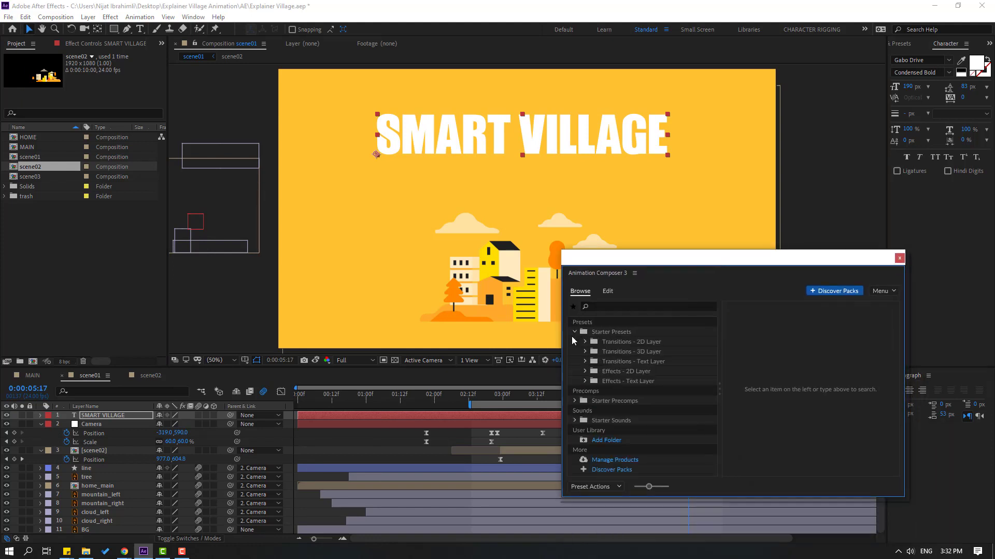
pyautogui.click(585, 362)
pyautogui.click(595, 370)
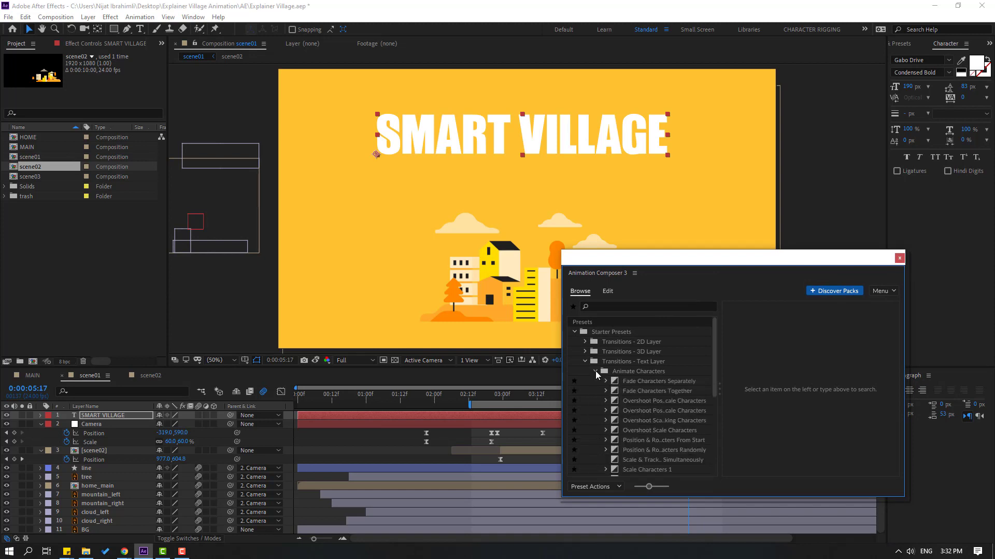
pyautogui.click(639, 411)
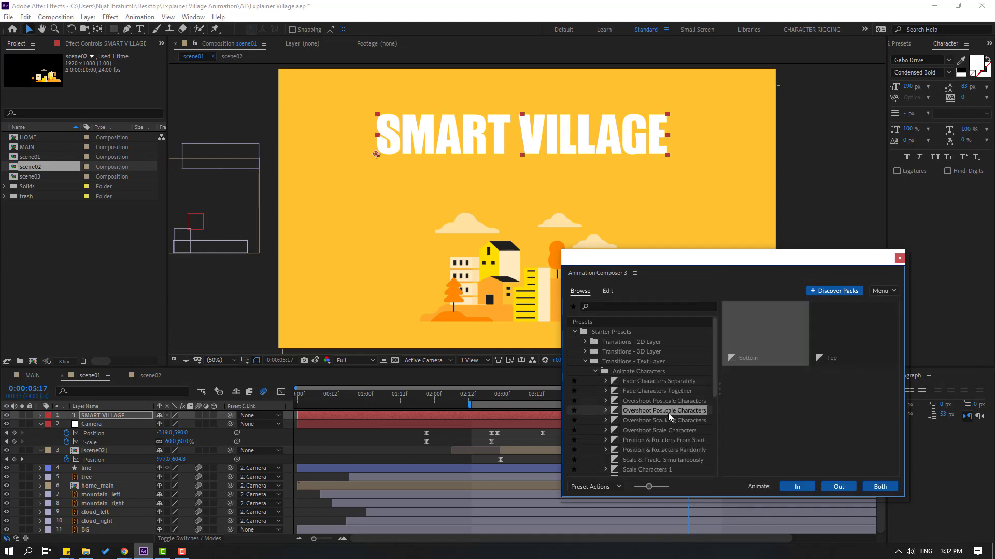
pyautogui.click(650, 401)
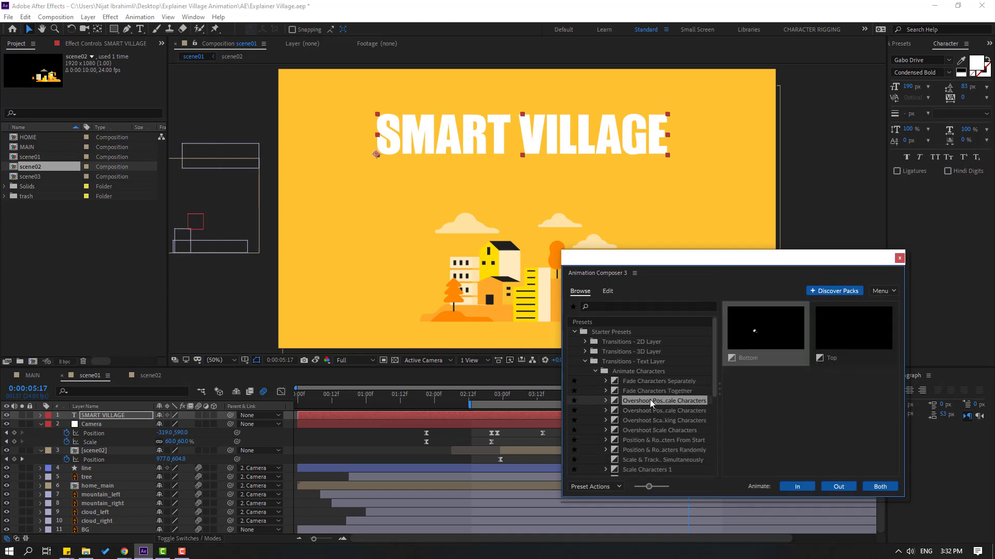
pyautogui.click(794, 490)
pyautogui.click(899, 259)
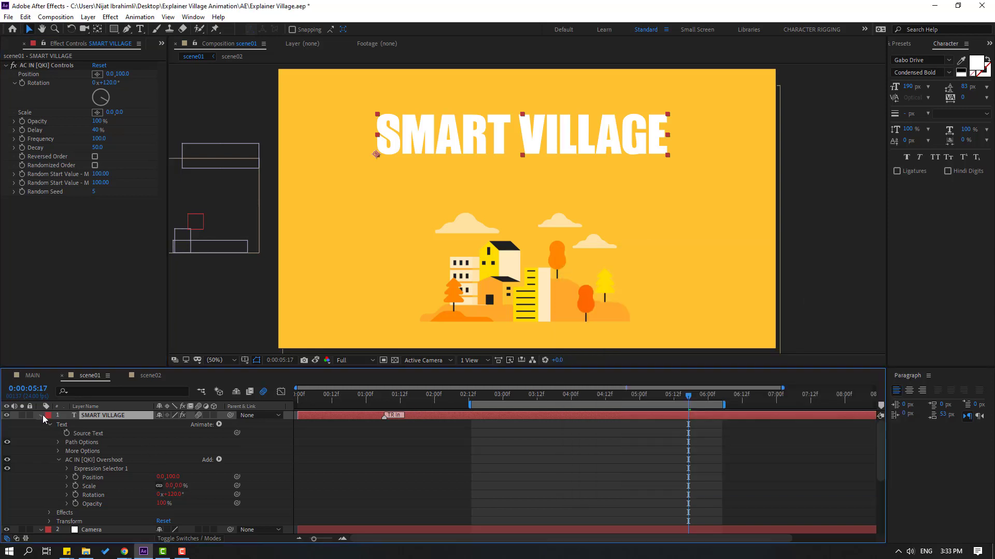
# Step: Move the SMART VILLAGE layer to start around 4:12 and scrub to check it
pyautogui.click(41, 416)
pyautogui.moveTo(385, 417); pyautogui.dragTo(406, 418)
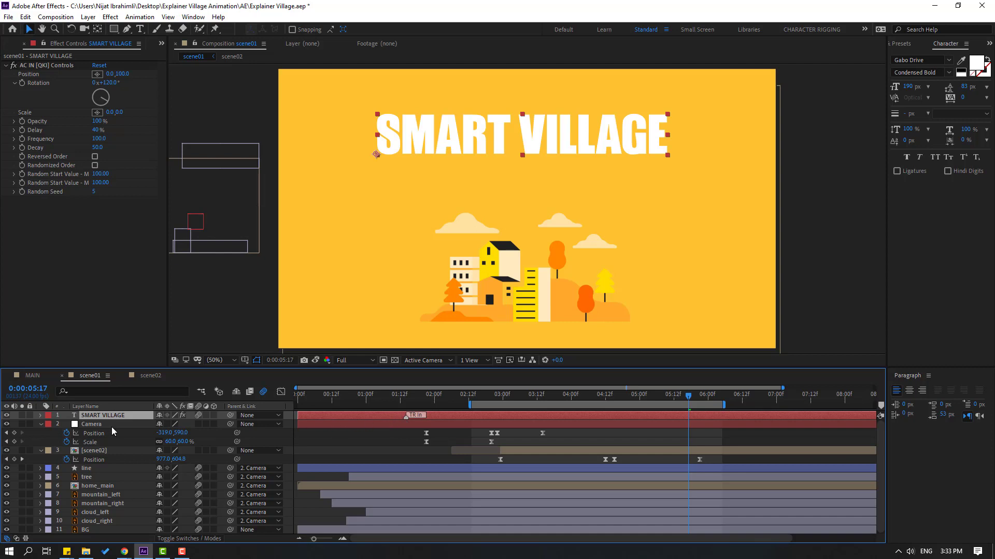
pyautogui.moveTo(326, 418); pyautogui.dragTo(651, 420)
pyautogui.moveTo(595, 396); pyautogui.dragTo(752, 405)
# Step: Turn off the title's motion blur, extend the work area to the whole scene, and preview
pyautogui.click(262, 394)
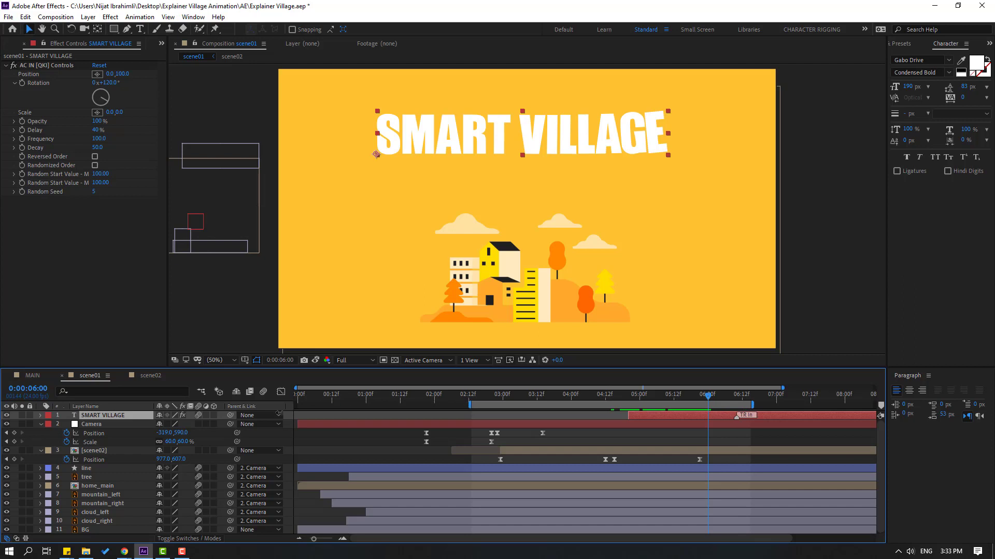
pyautogui.moveTo(469, 404); pyautogui.dragTo(296, 405)
pyautogui.press('space')
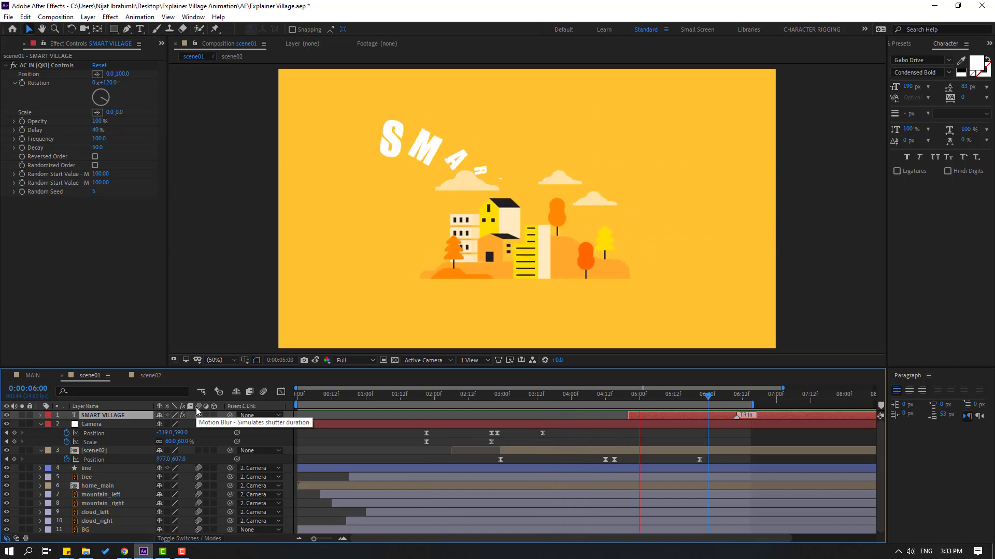
pyautogui.moveTo(422, 394); pyautogui.dragTo(534, 399)
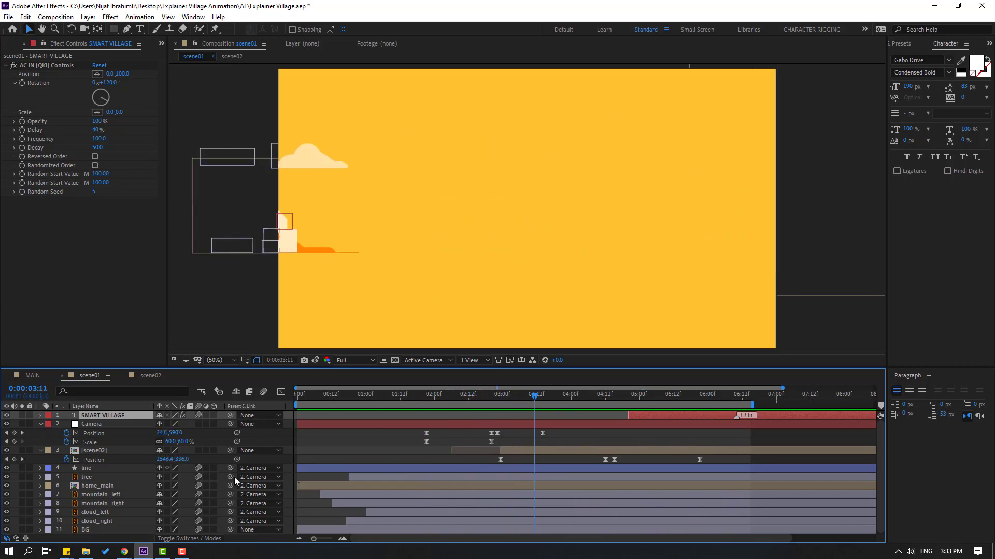
# Step: Shift the scene02 and SMART VILLAGE layers a few frames earlier
pyautogui.click(99, 452)
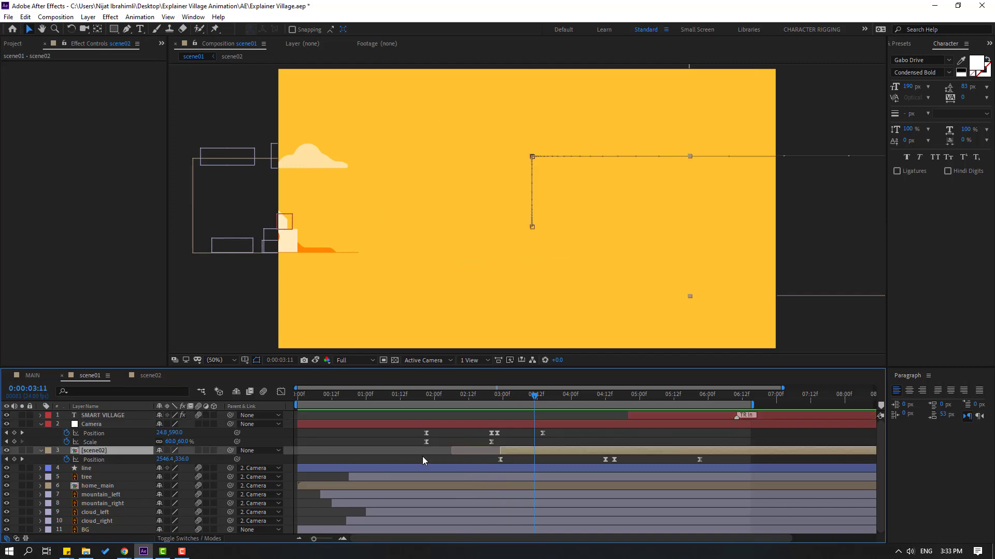
pyautogui.keyDown('ctrl'); pyautogui.click(107, 416); pyautogui.keyUp('ctrl')
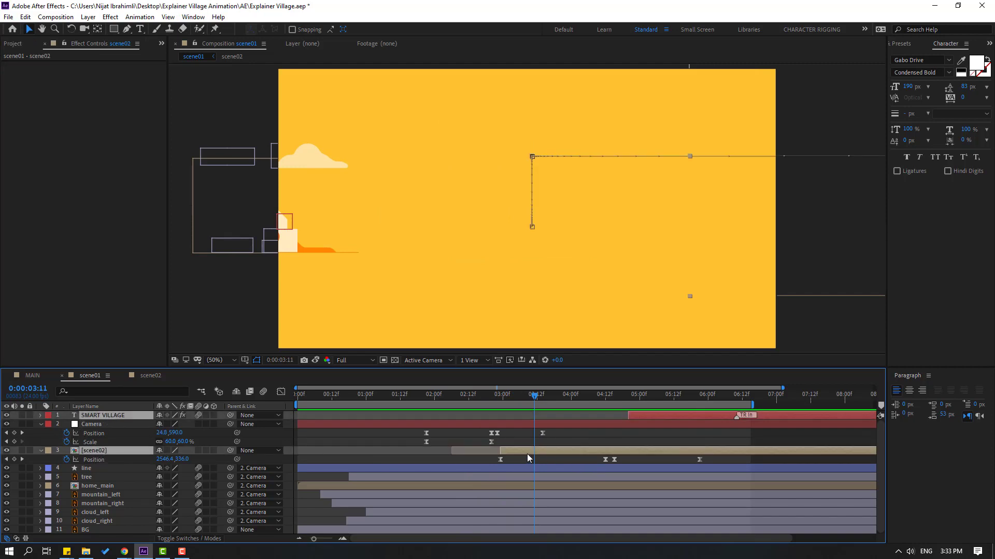
pyautogui.moveTo(536, 449); pyautogui.dragTo(520, 450)
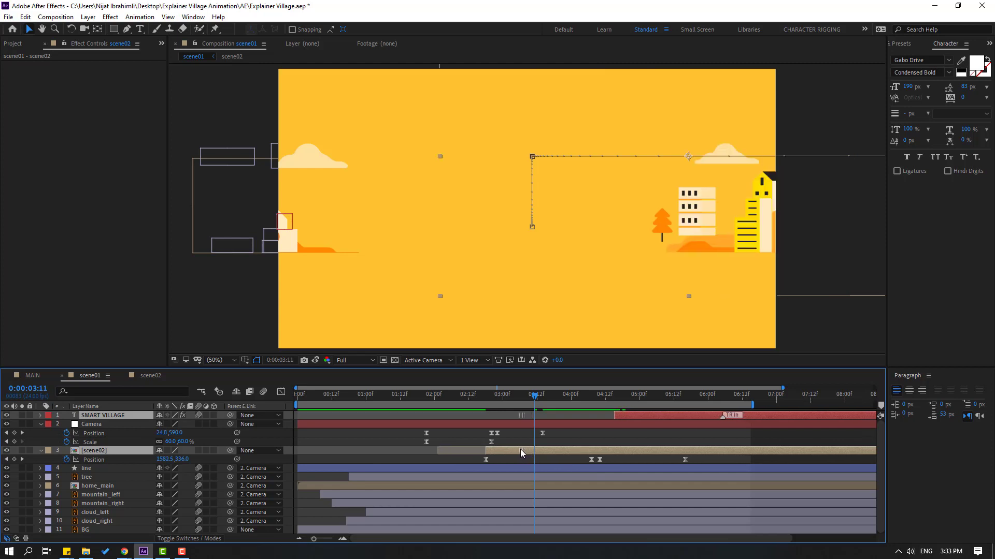
# Step: Start the work area at about 2:12, then preview and scrub the village transition
pyautogui.moveTo(296, 406); pyautogui.dragTo(454, 405)
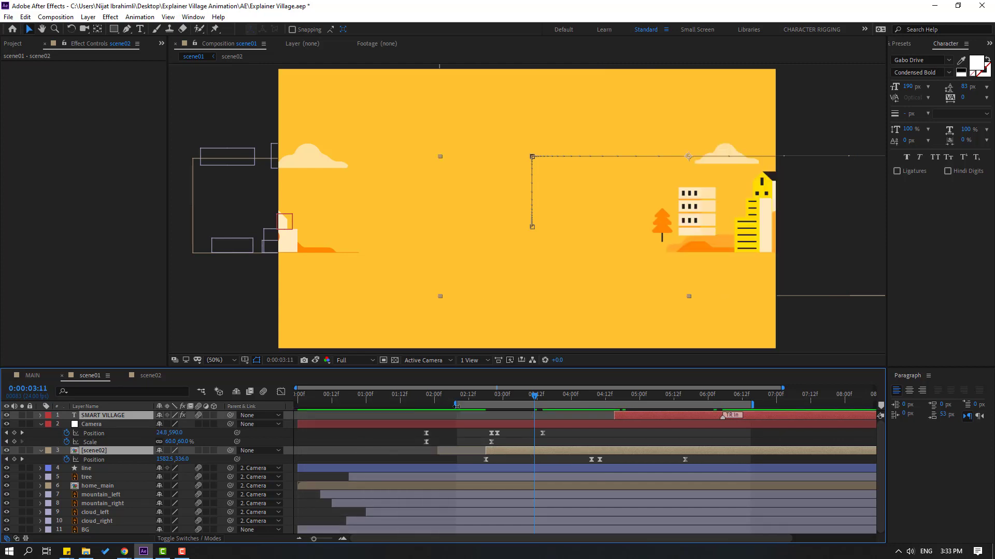
pyautogui.press('space')
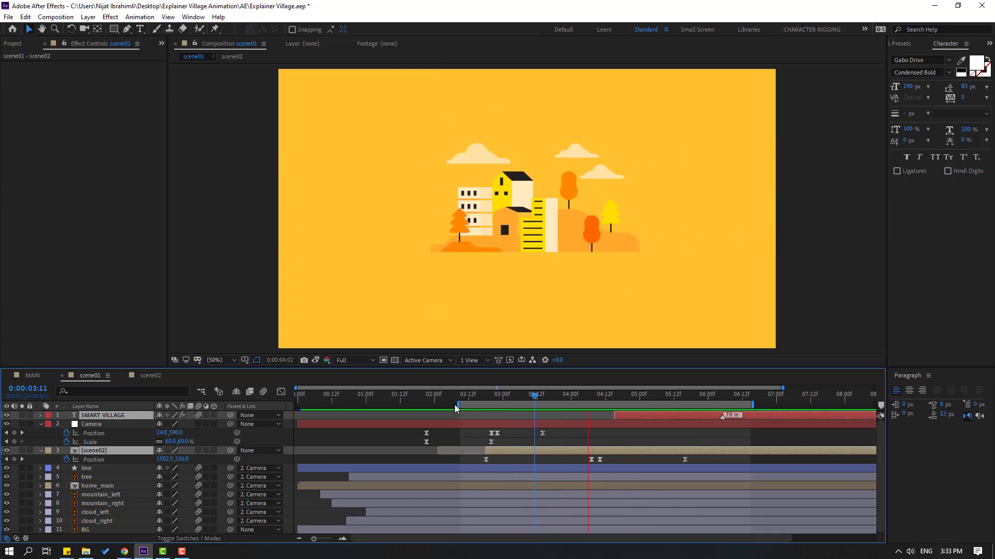
pyautogui.click(535, 403)
pyautogui.moveTo(535, 403); pyautogui.dragTo(514, 412)
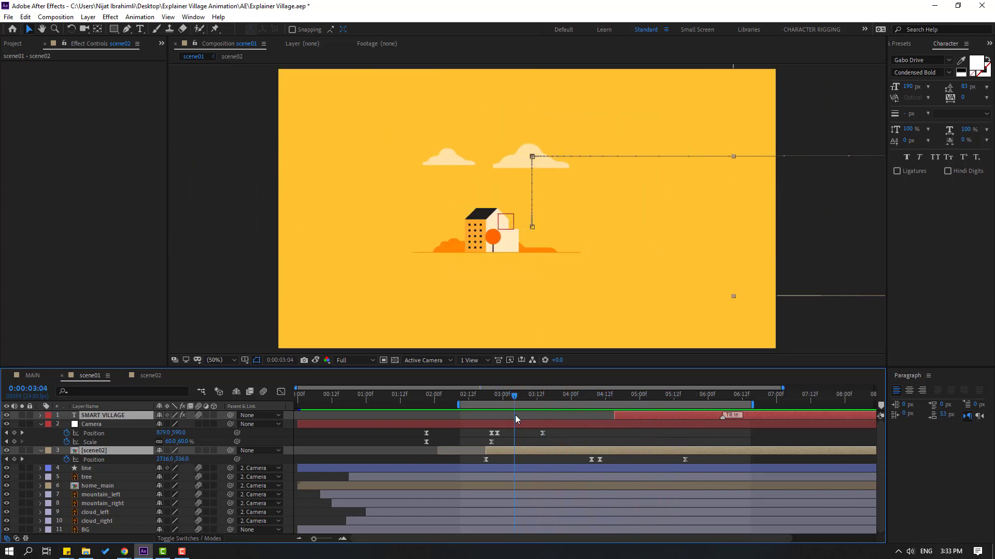
# Step: Add the Lines precomp from Animation Composer 3's Starter Precomps > Shape Elements to scene01
pyautogui.click(195, 17)
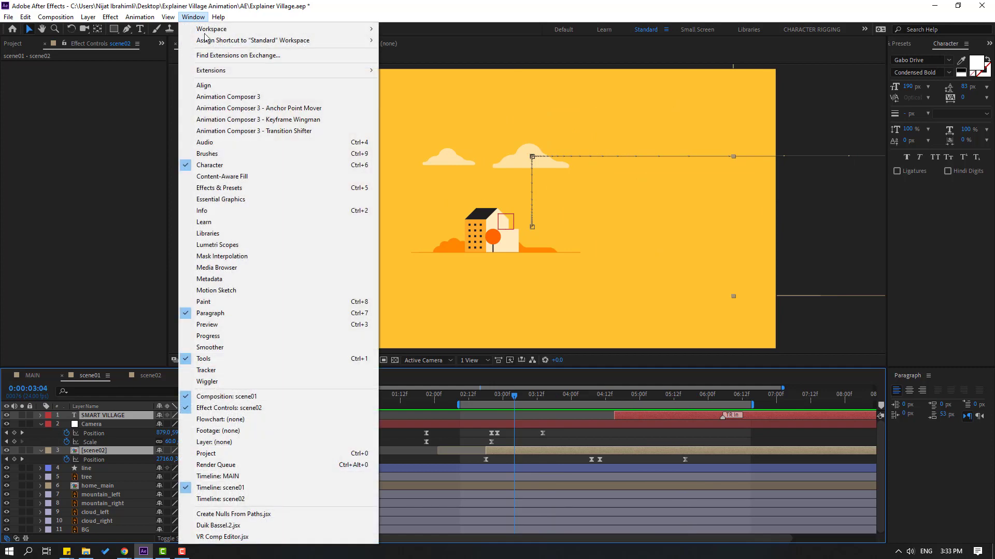
pyautogui.click(265, 100)
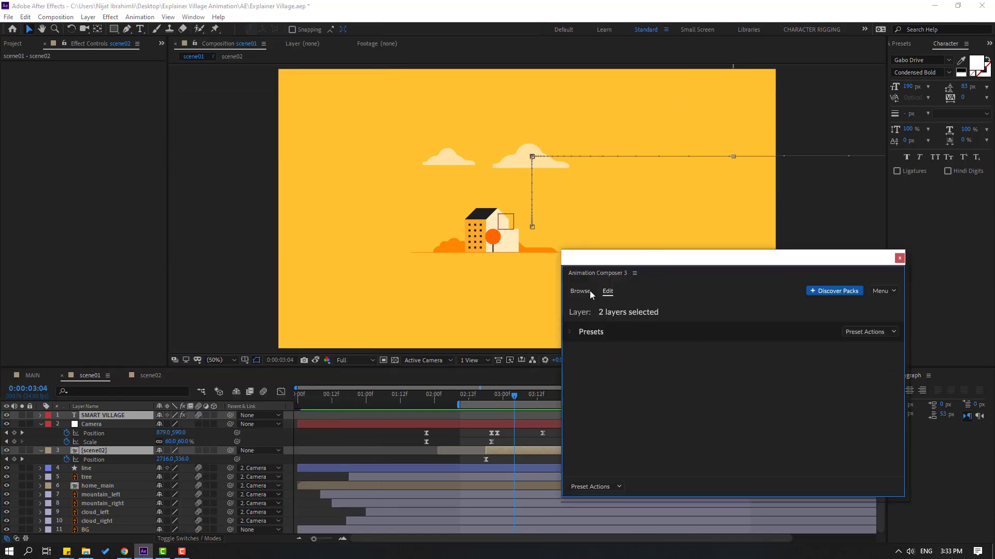
pyautogui.click(581, 292)
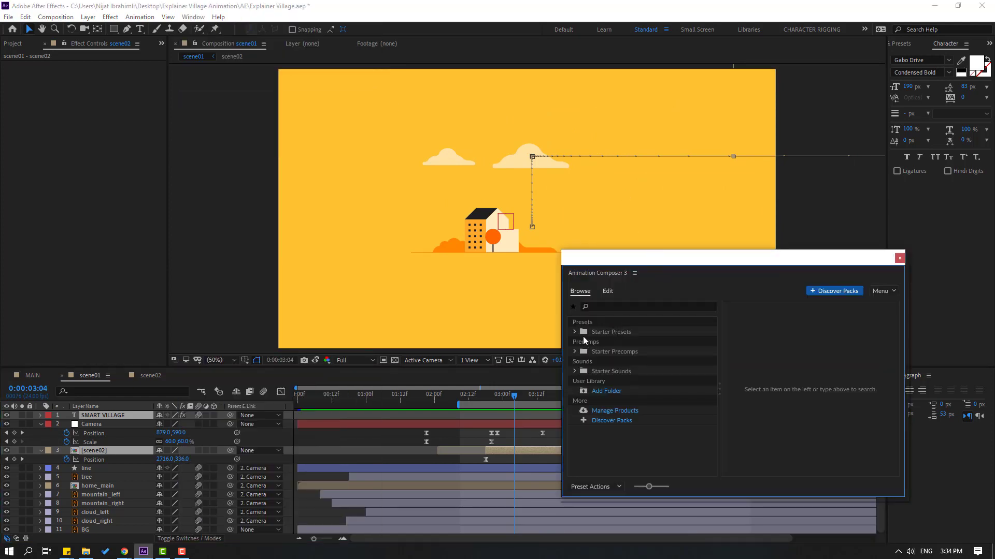
pyautogui.click(616, 352)
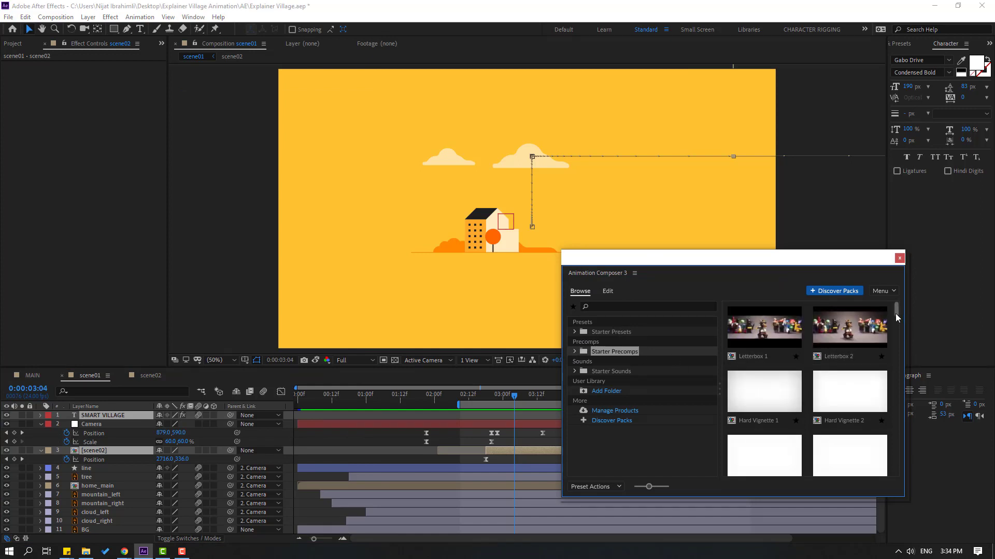
pyautogui.click(575, 351)
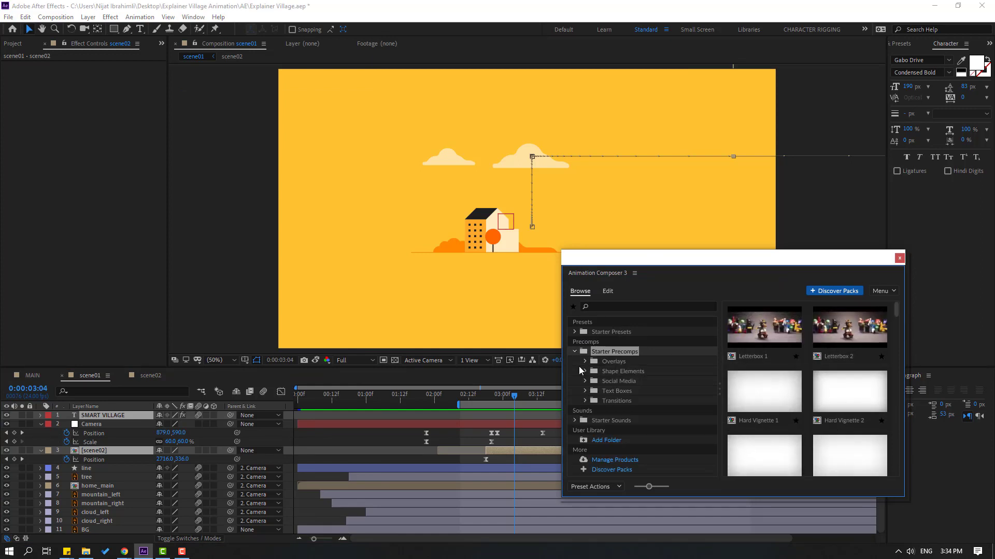
pyautogui.click(630, 373)
pyautogui.moveTo(898, 328); pyautogui.dragTo(896, 369)
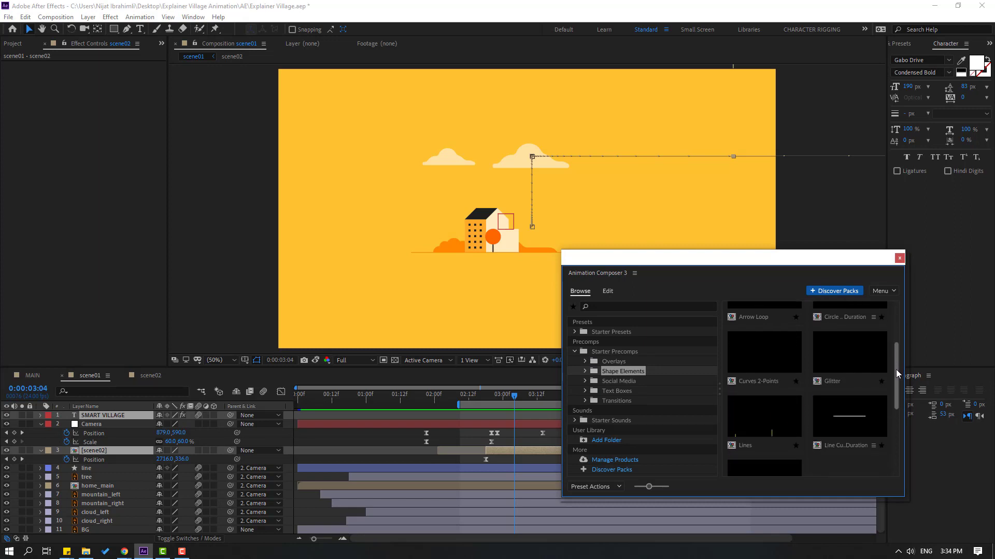
pyautogui.click(749, 406)
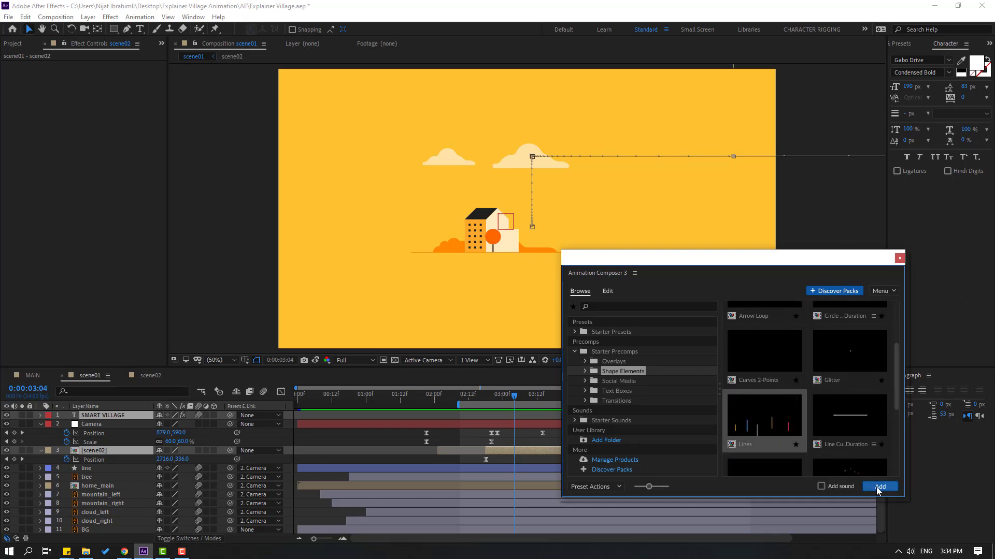
pyautogui.click(875, 487)
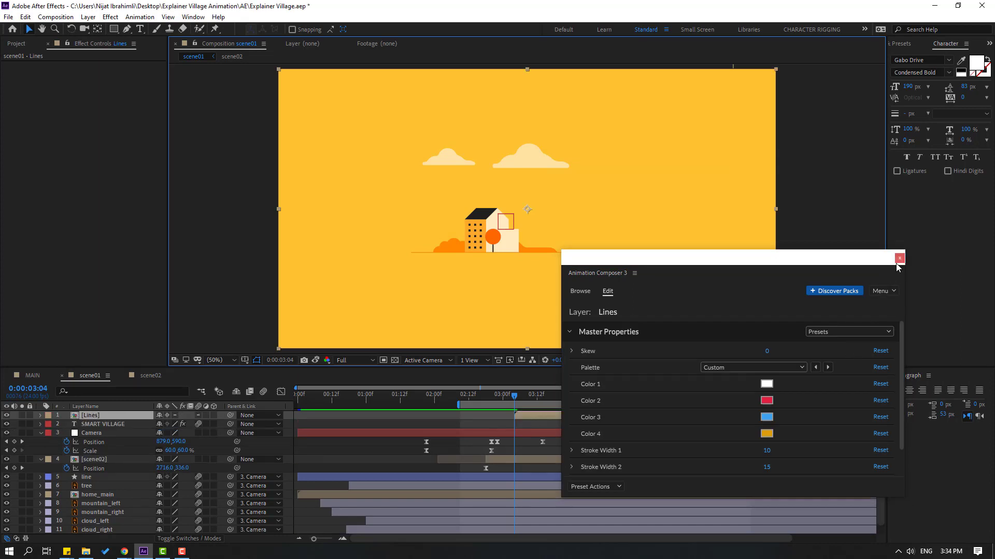
# Step: At 3:14, rotate the Lines layer to -90° so the speed lines run horizontally
pyautogui.click(899, 258)
pyautogui.moveTo(515, 404); pyautogui.dragTo(542, 396)
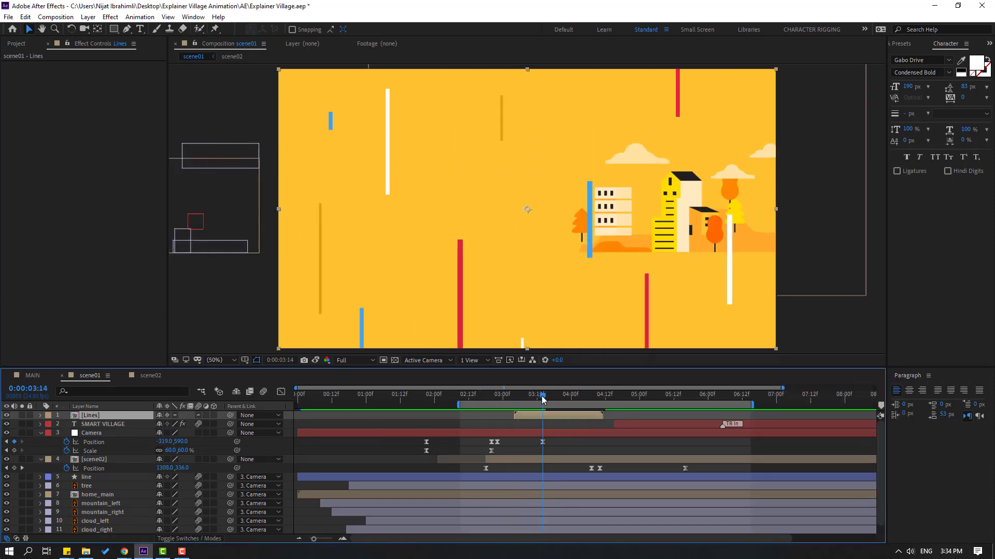
pyautogui.press('r')
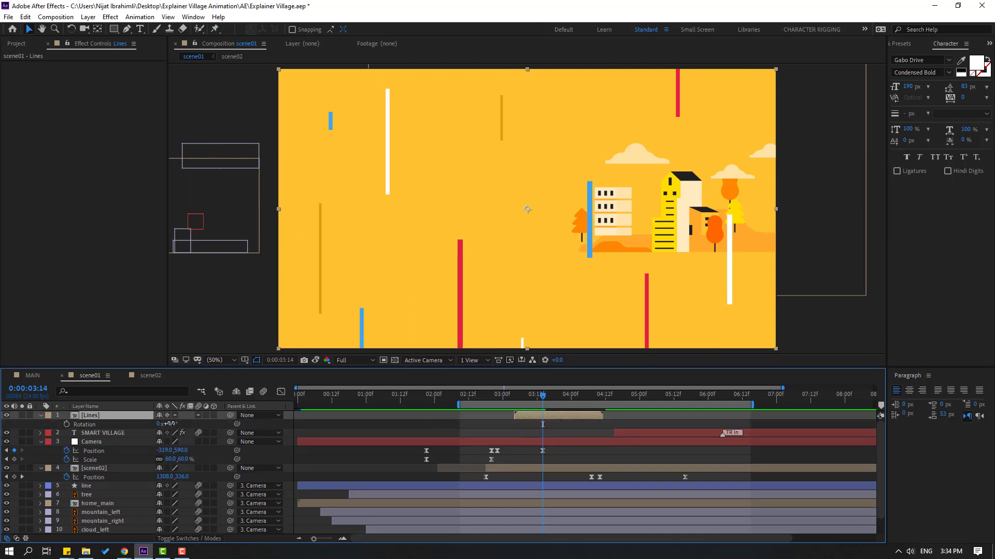
pyautogui.moveTo(169, 424); pyautogui.dragTo(167, 434)
pyautogui.click(171, 424)
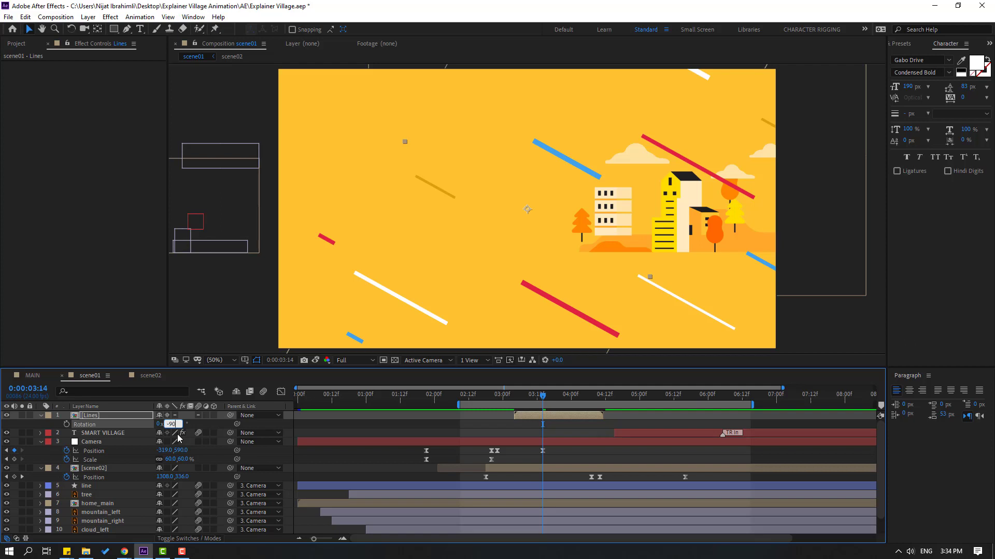
# Step: Scale the Lines layer down to 44%
pyautogui.press('s')
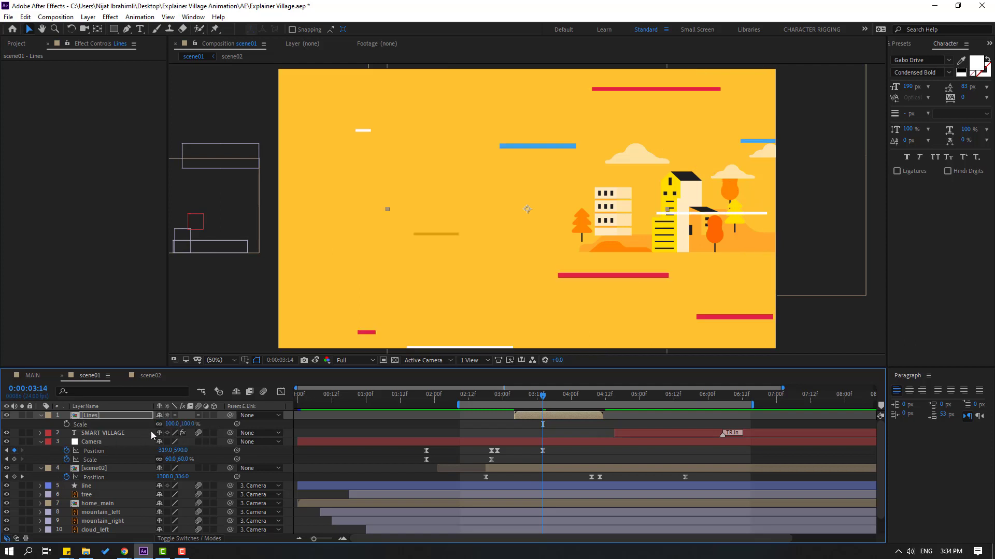
pyautogui.moveTo(171, 424); pyautogui.dragTo(142, 424)
pyautogui.click(902, 43)
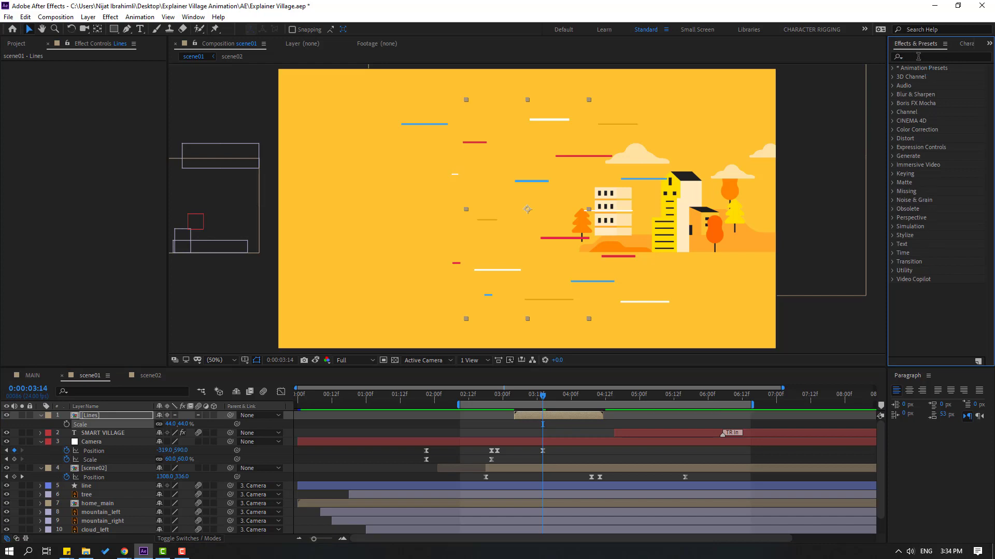
# Step: Apply the Fill effect to the Lines layer and set its colour to red
pyautogui.click(920, 57)
pyautogui.write('fill')
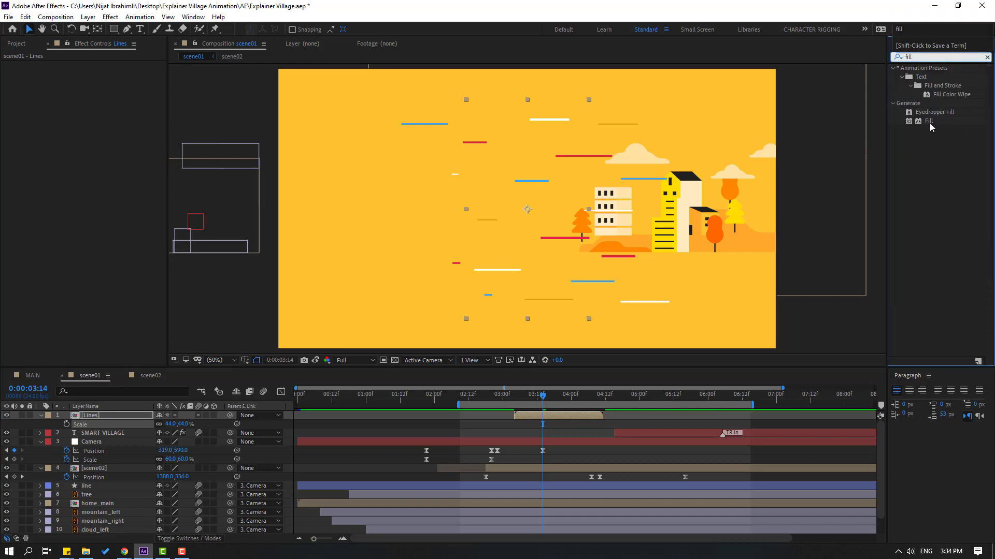
pyautogui.moveTo(930, 127); pyautogui.dragTo(525, 207)
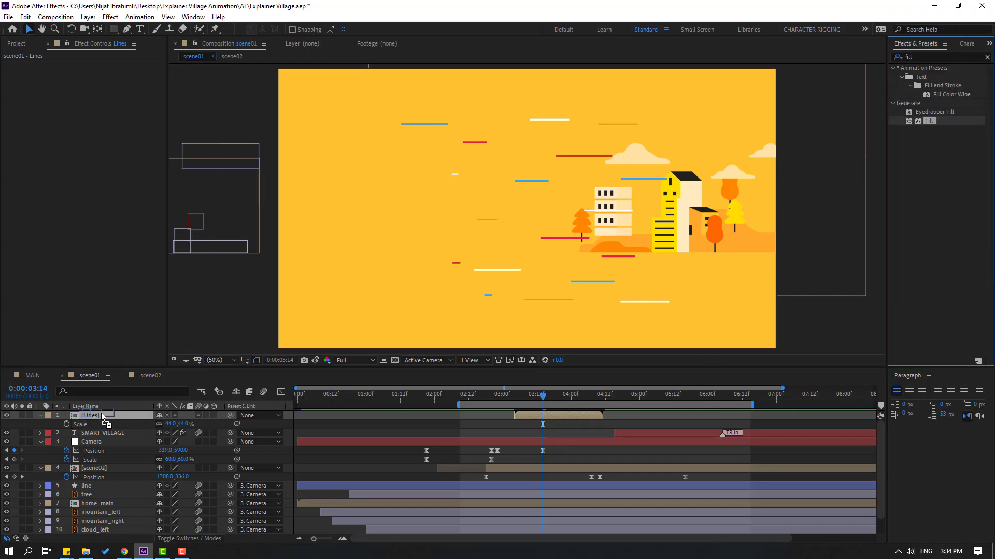
pyautogui.click(97, 93)
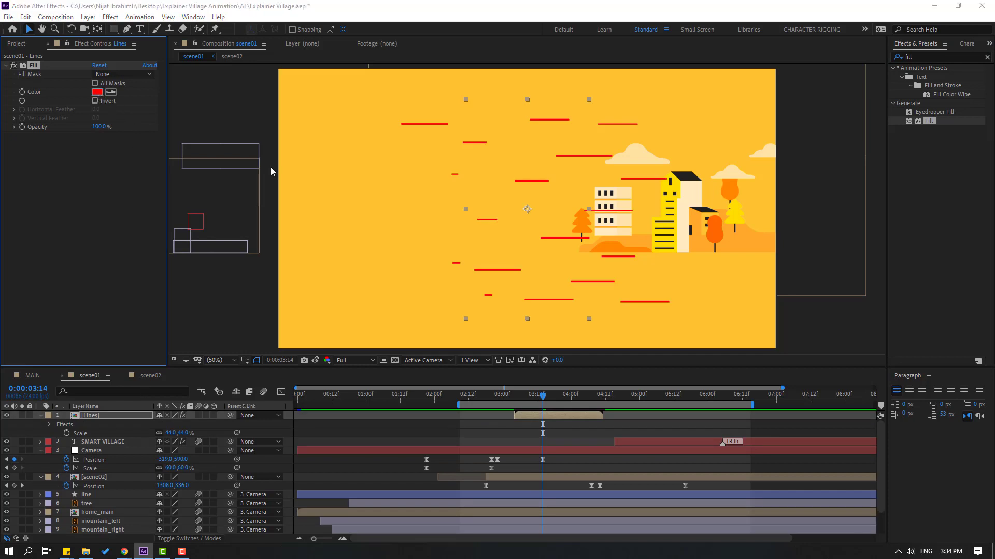